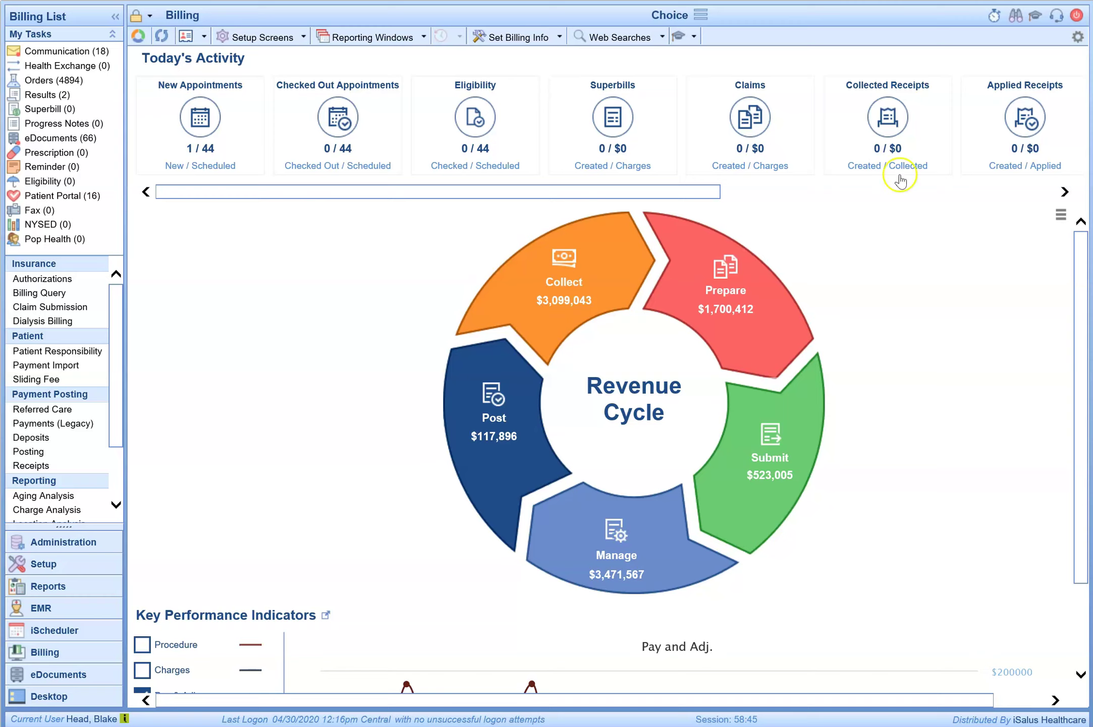
# Step: Open the OfficeEMR help search window from the toolbar's binoculars icon
pyautogui.click(1015, 21)
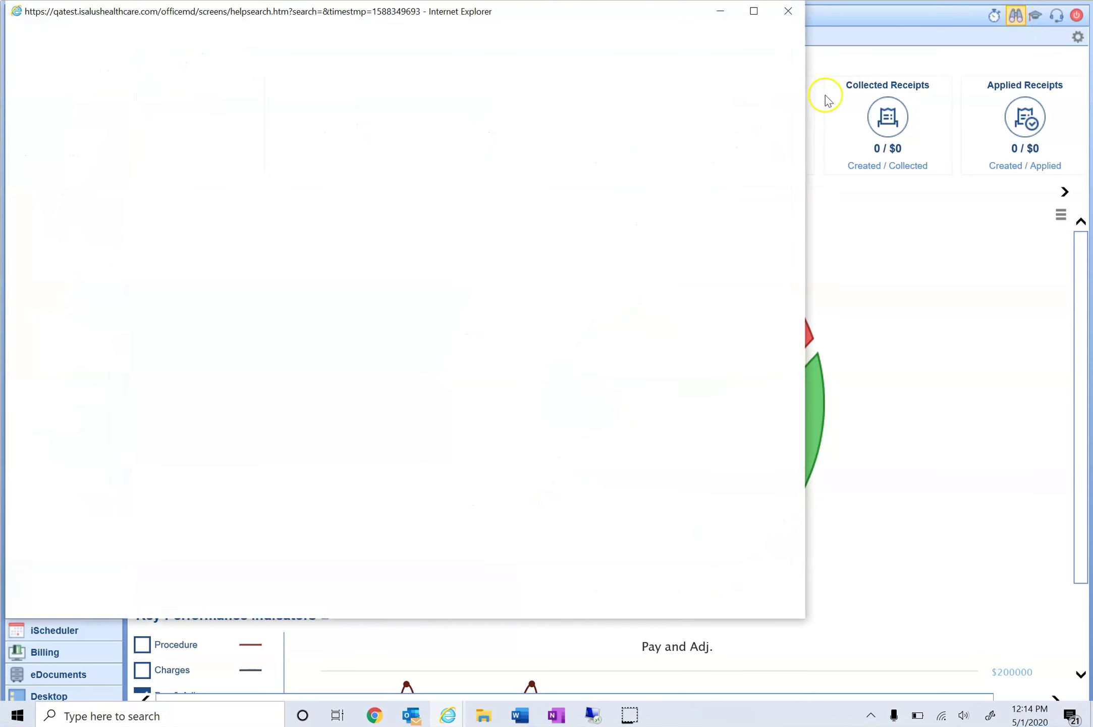
# Step: Search help for 'era' and open the 'Company Setting: Auto-Post ERA delay' result
pyautogui.write('era')
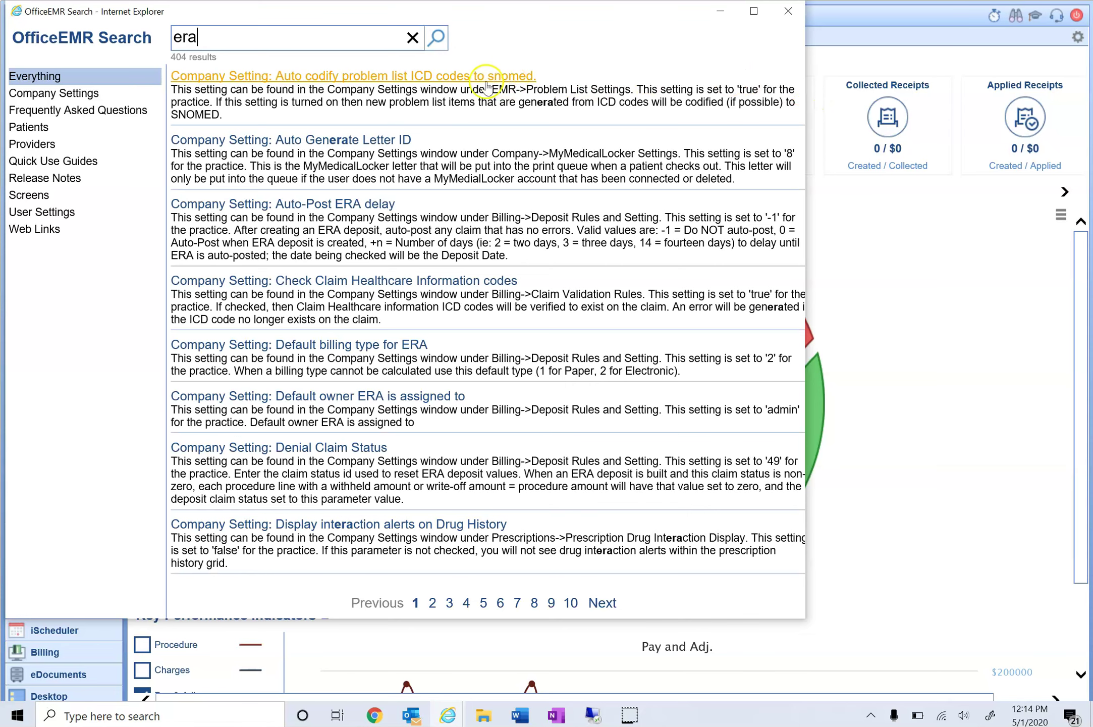
pyautogui.click(389, 207)
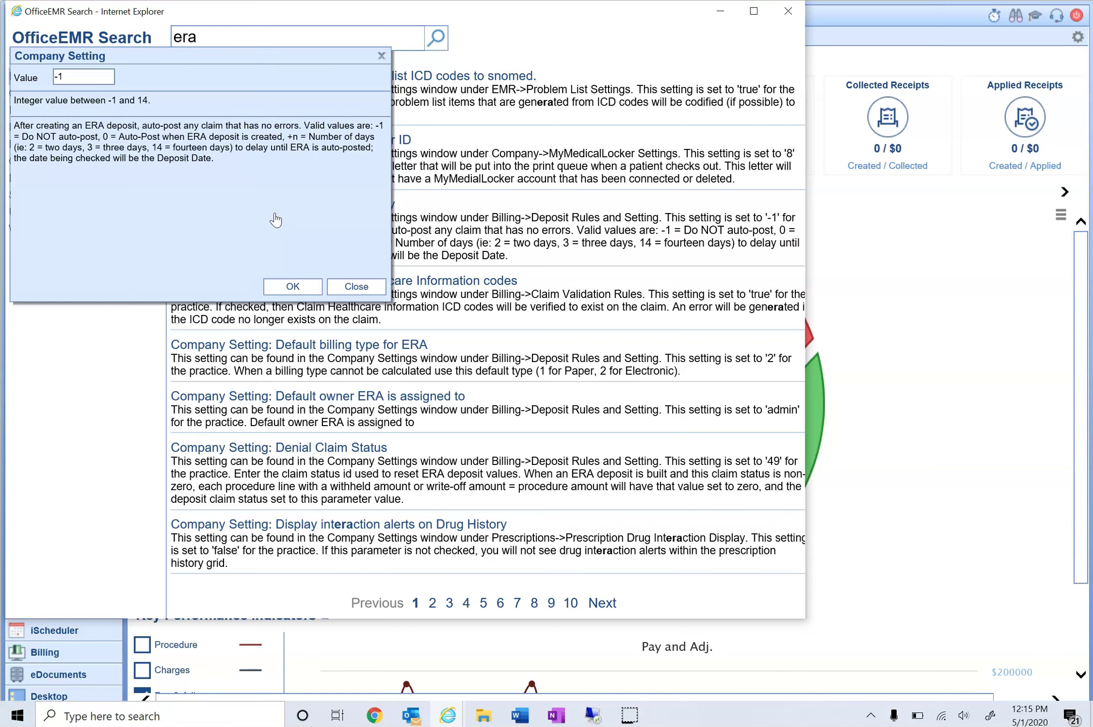
pyautogui.click(64, 78)
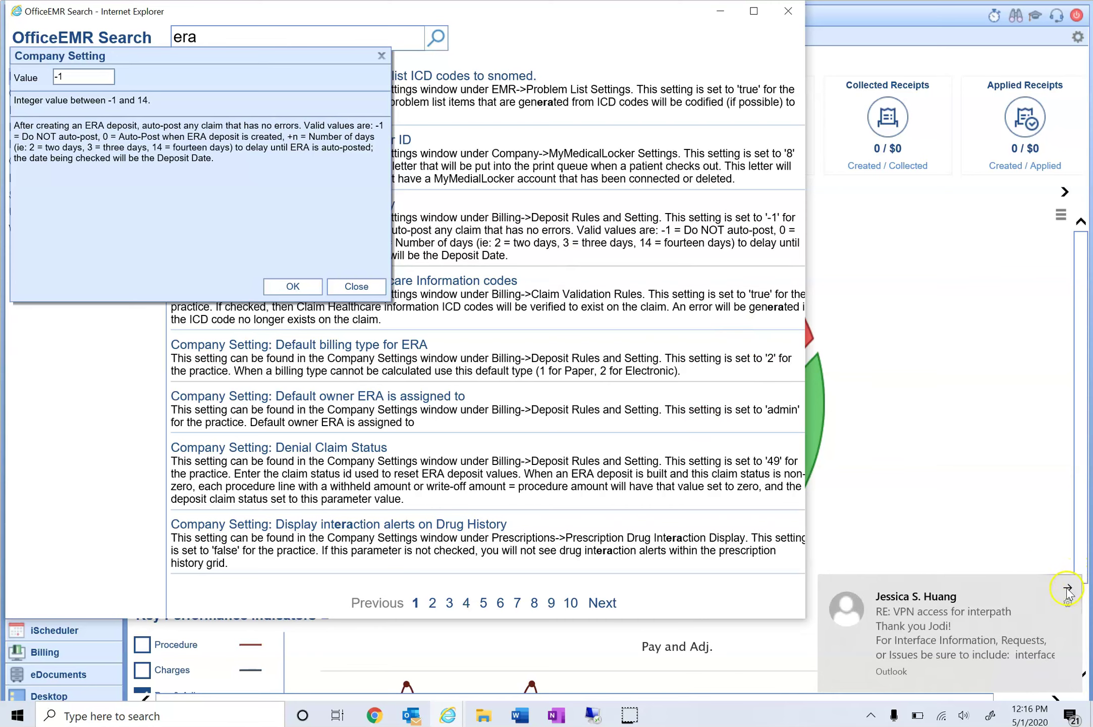
pyautogui.click(1071, 582)
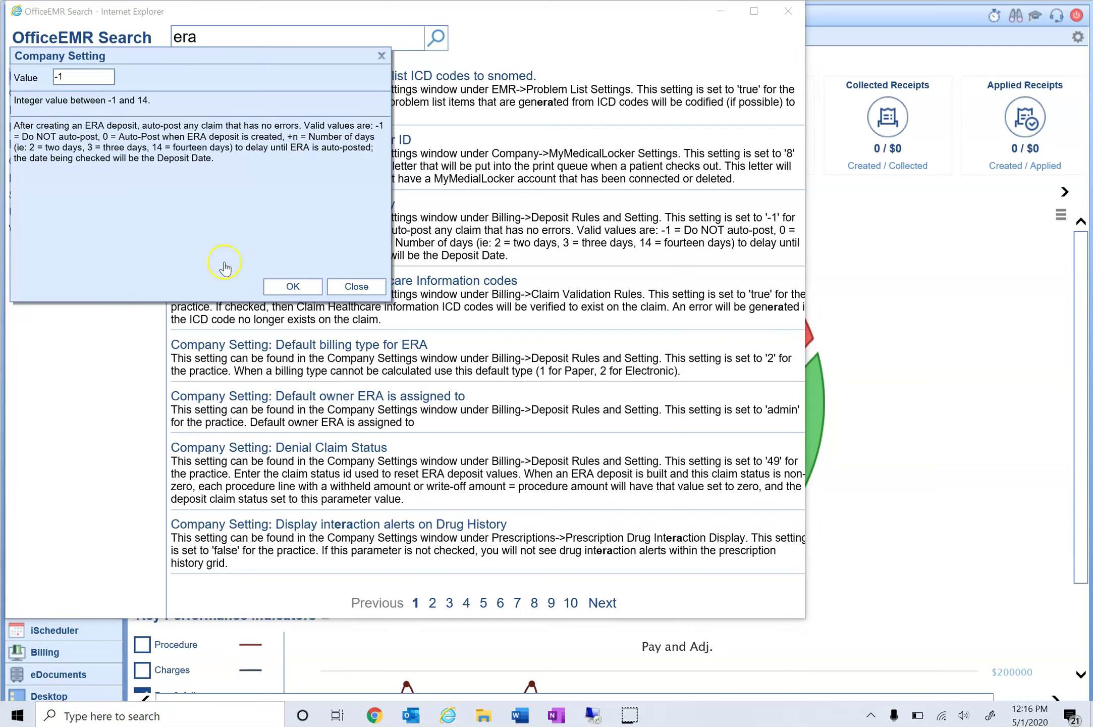
# Step: Try Auto-Post ERA delay values 0 and 4, then restore -1 and close the setting
pyautogui.click(79, 79)
pyautogui.press('BackSpace')
pyautogui.press('BackSpace')
pyautogui.write('0')
pyautogui.click(118, 225)
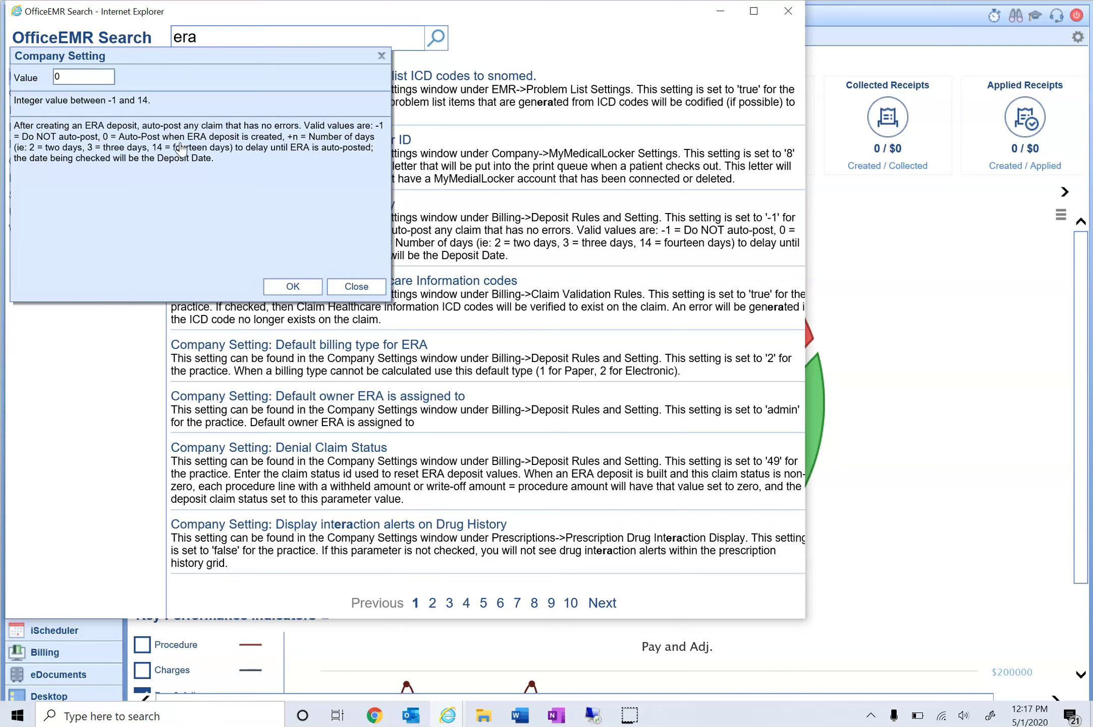
pyautogui.click(68, 76)
pyautogui.press('BackSpace')
pyautogui.write('4')
pyautogui.press('BackSpace')
pyautogui.write('-1')
pyautogui.click(379, 287)
# Step: Close the help search and show the Post $117,896 breakdown on the Revenue Cycle wheel
pyautogui.click(787, 10)
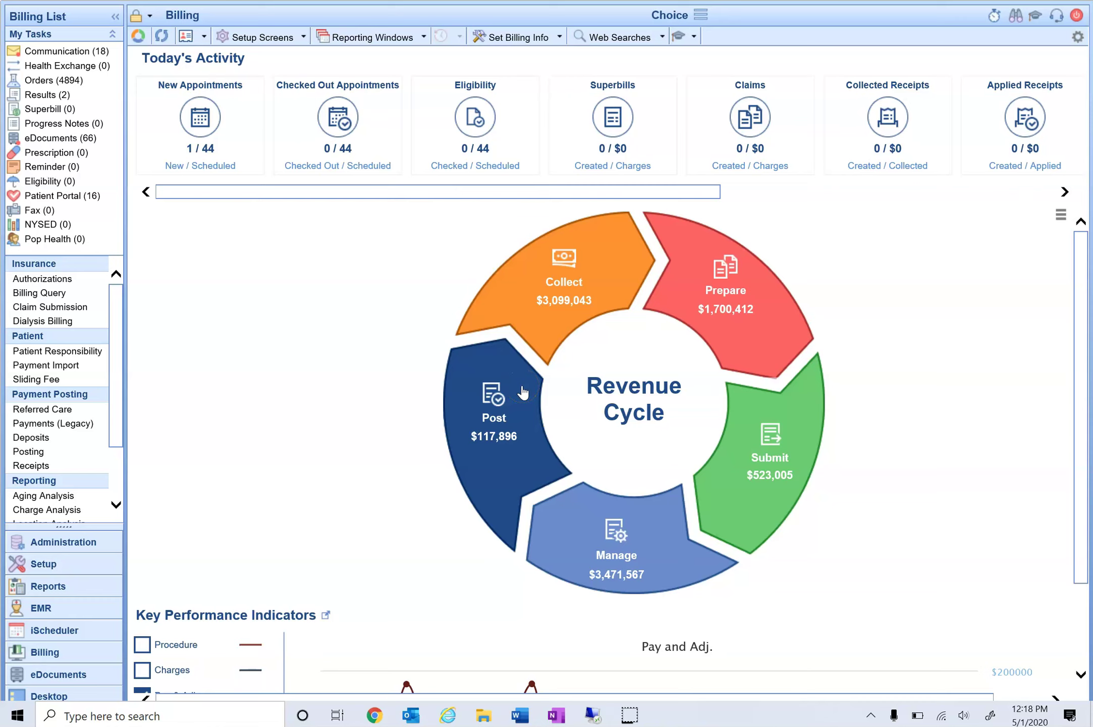
pyautogui.click(522, 392)
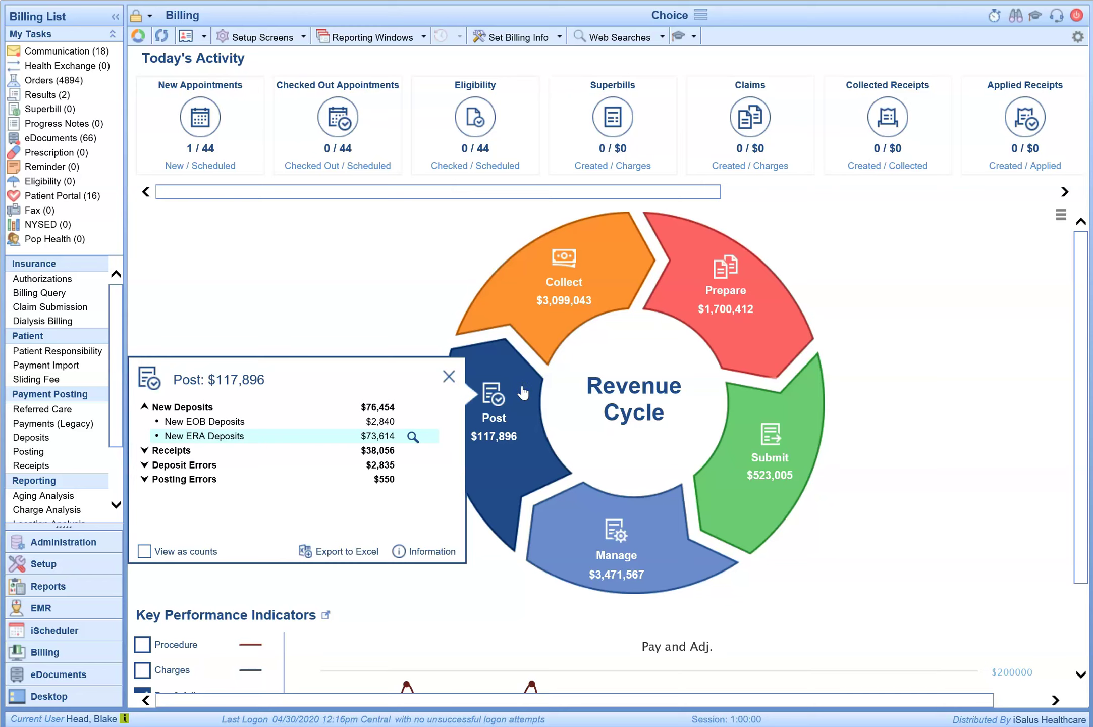
# Step: List the 123 new ERA deposits from the Post popup's New ERA Deposits row
pyautogui.click(200, 409)
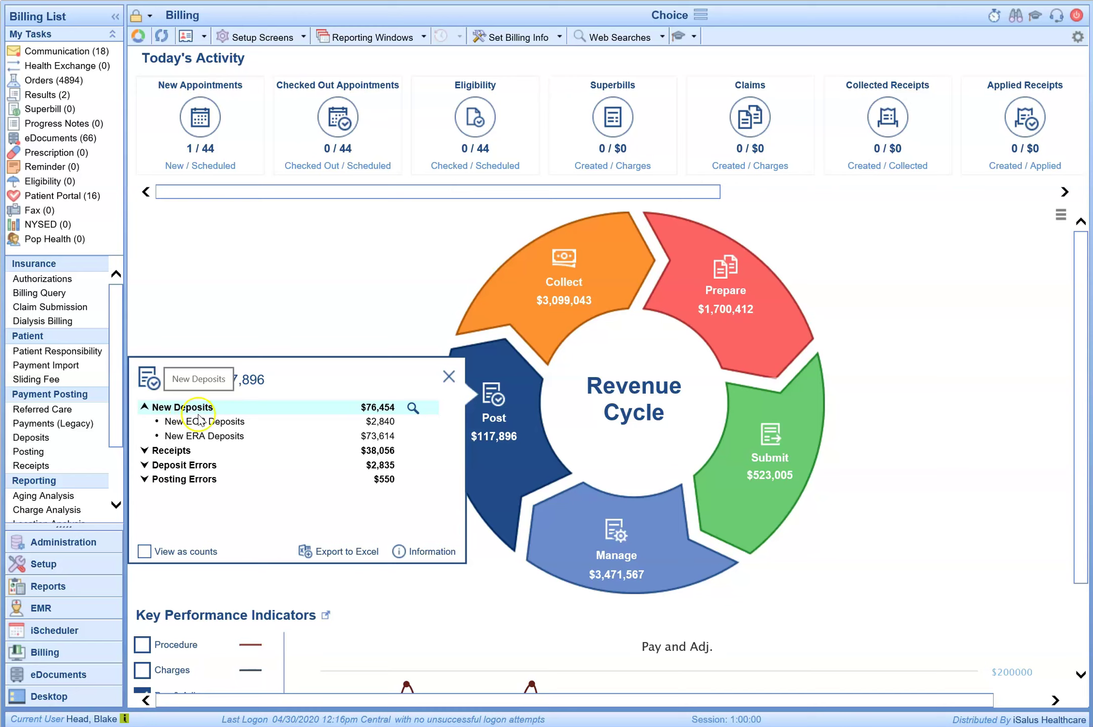
pyautogui.click(209, 438)
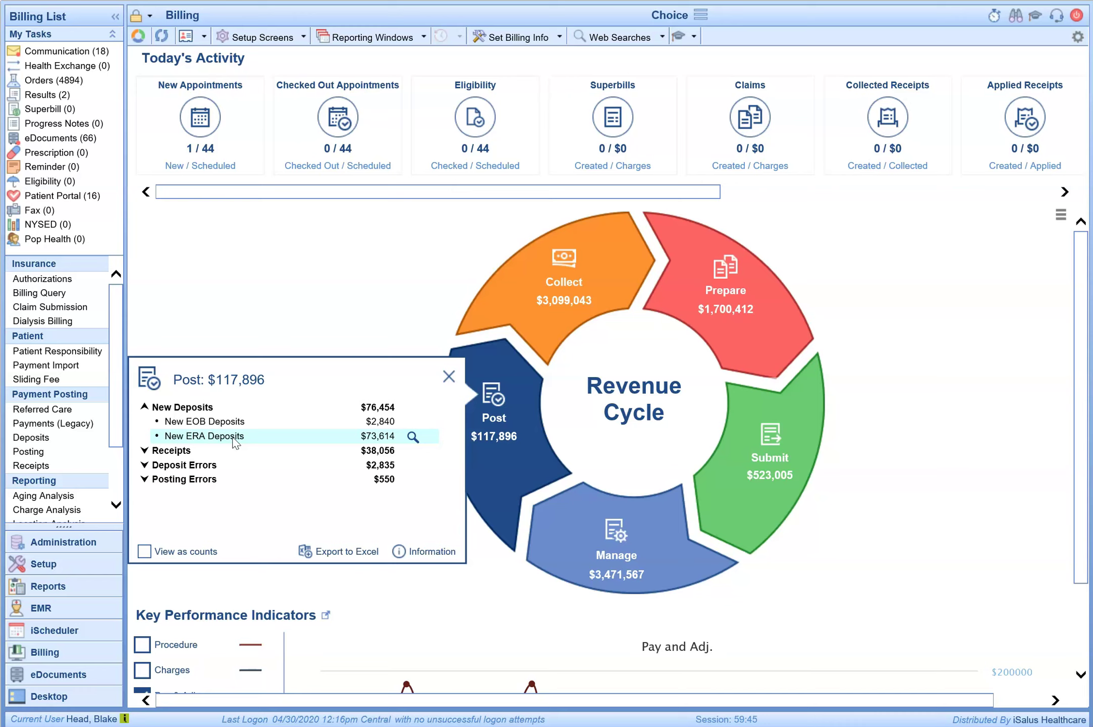
pyautogui.click(213, 438)
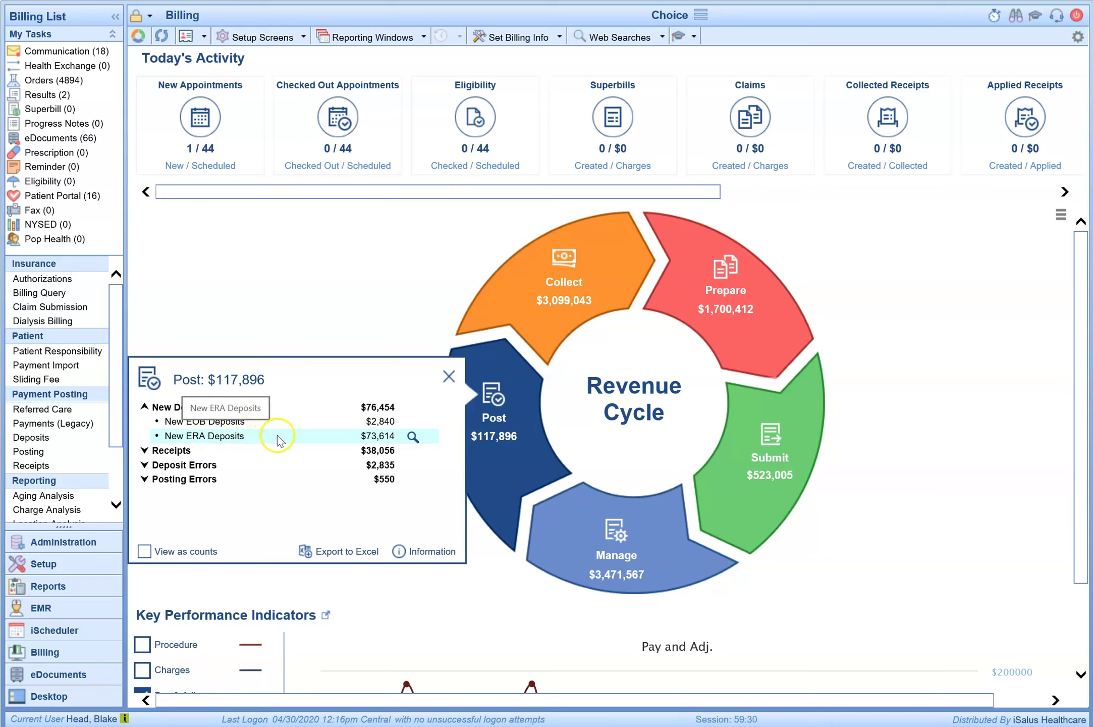
pyautogui.click(413, 437)
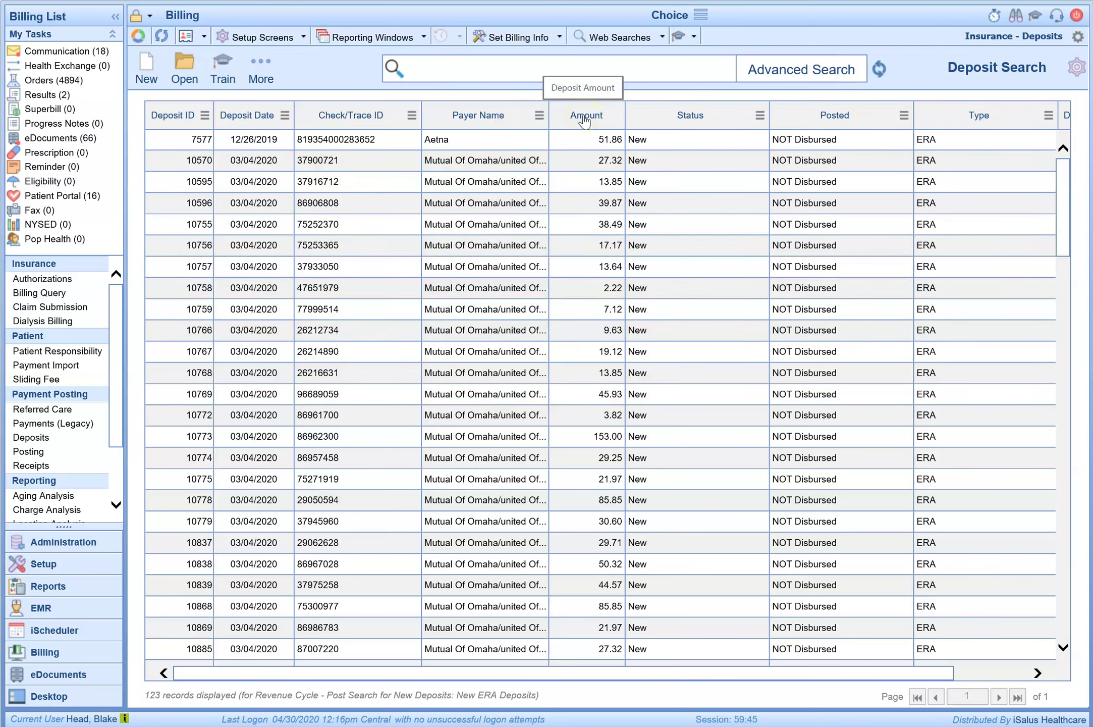
# Step: Sort deposits by amount descending and open the $41,085.80 Medicare - Mississippi deposit 11145
pyautogui.click(584, 119)
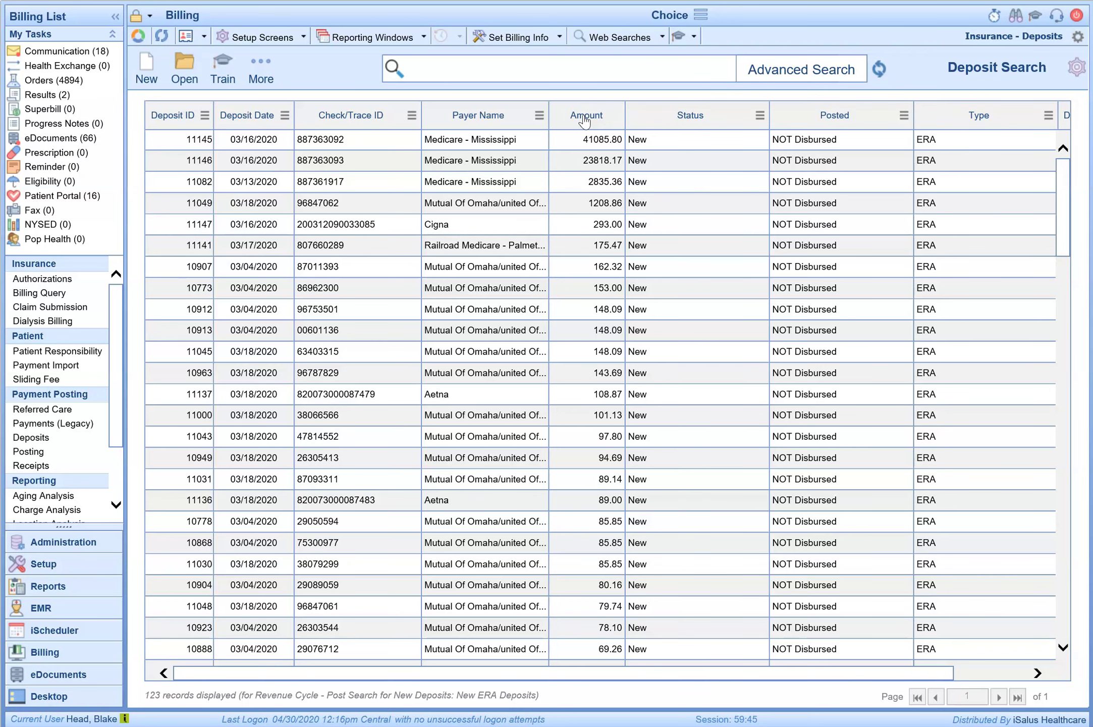
pyautogui.click(606, 145)
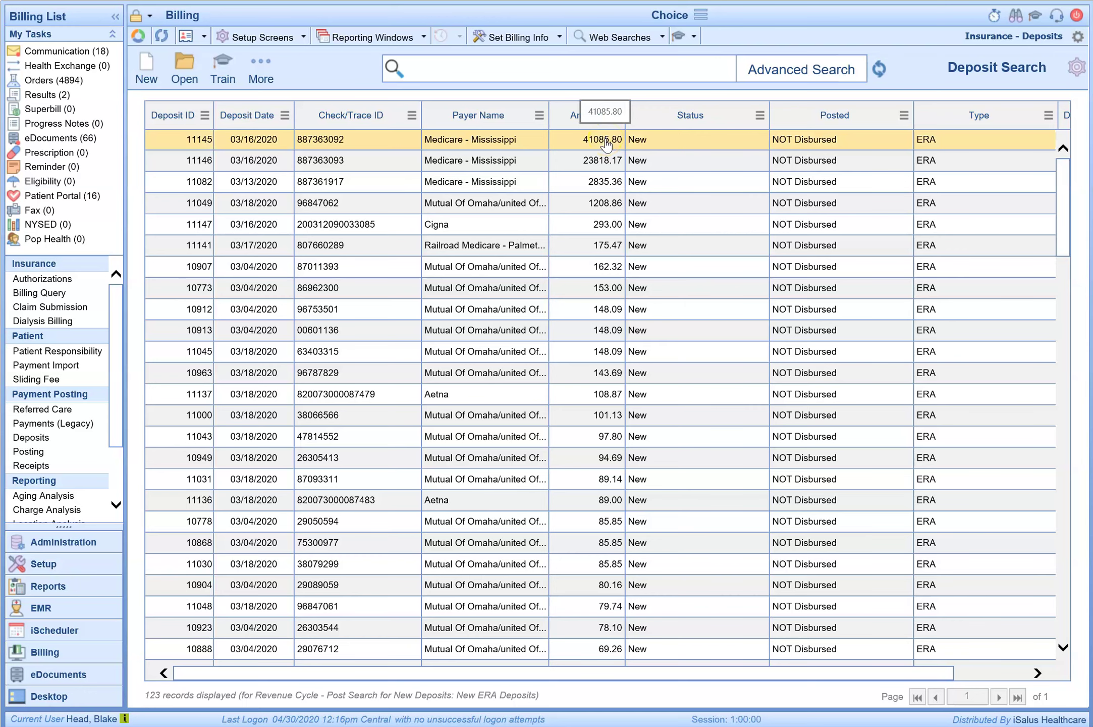
pyautogui.doubleClick(606, 144)
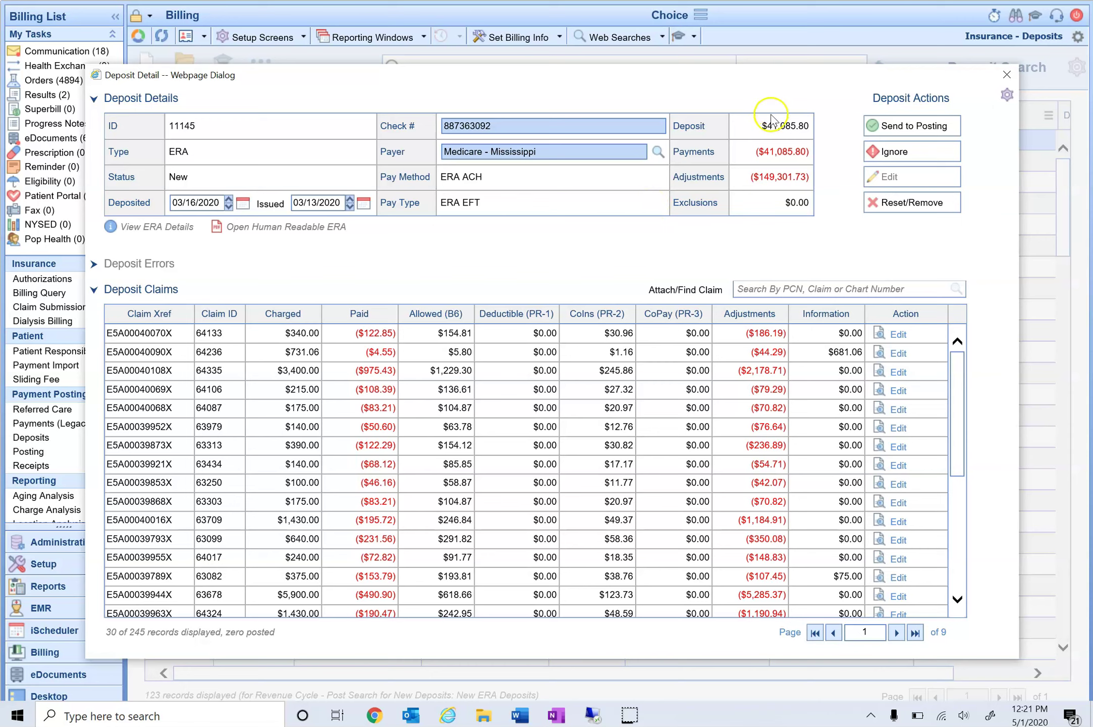
# Step: Show the ERA information for deposit 11145 with View ERA Details
pyautogui.click(782, 158)
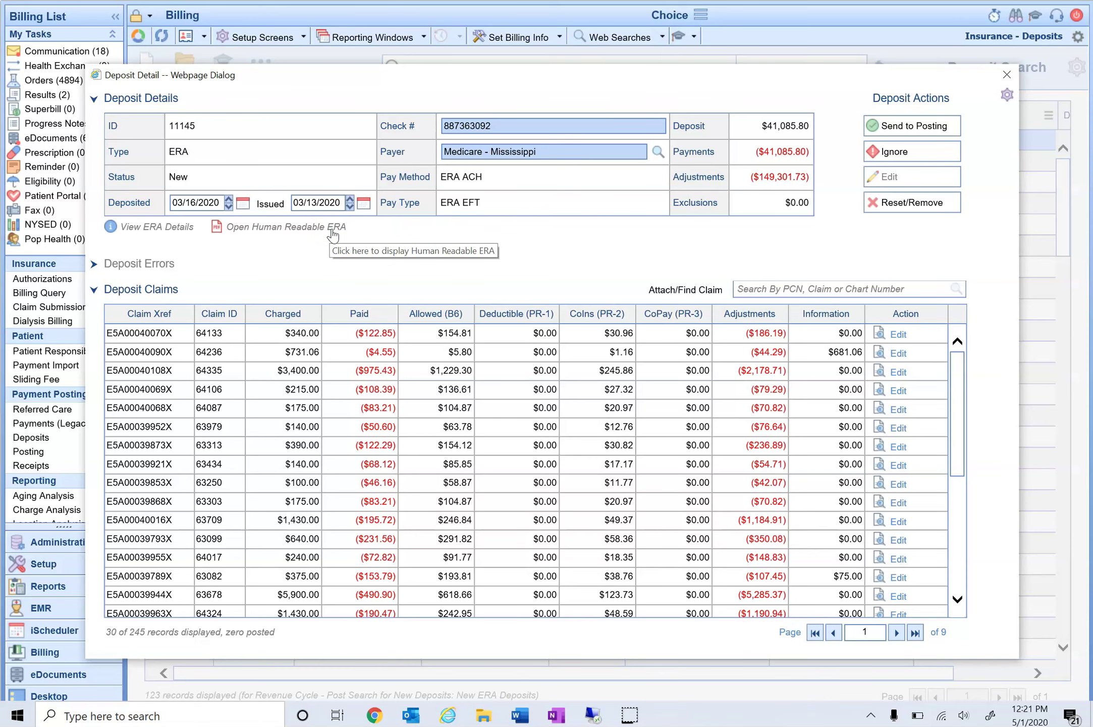
pyautogui.click(170, 229)
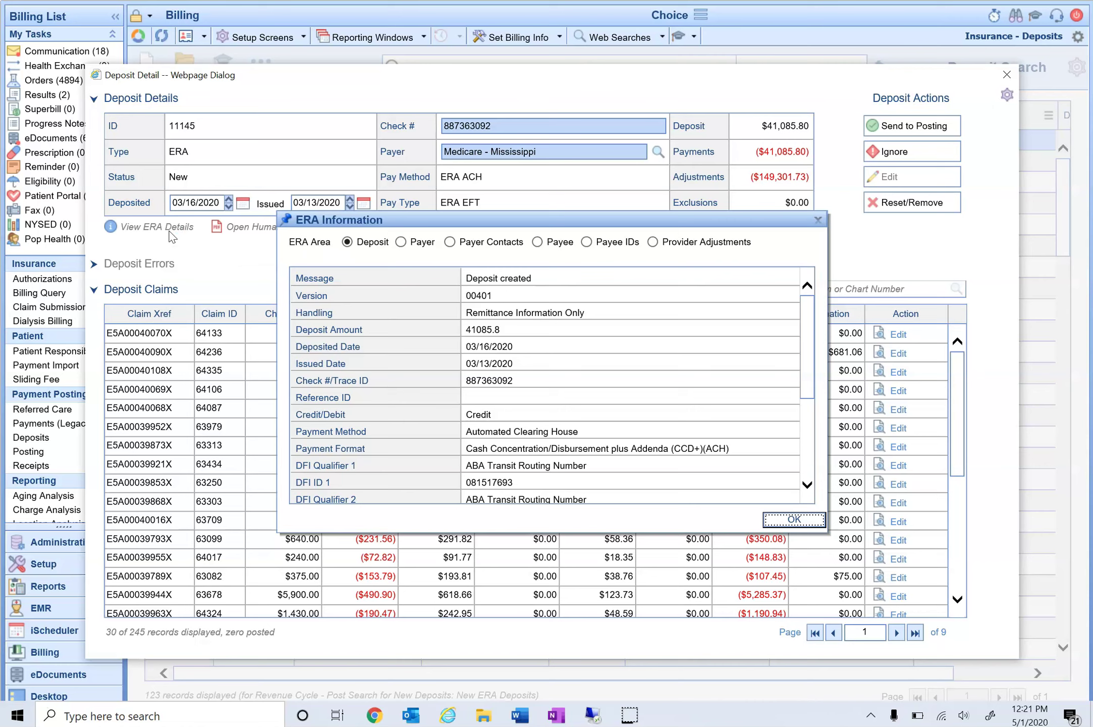
# Step: Review the ERA's Payer, Payer Contacts and Payee sections, then close the ERA information
pyautogui.click(428, 247)
pyautogui.click(487, 243)
pyautogui.click(544, 244)
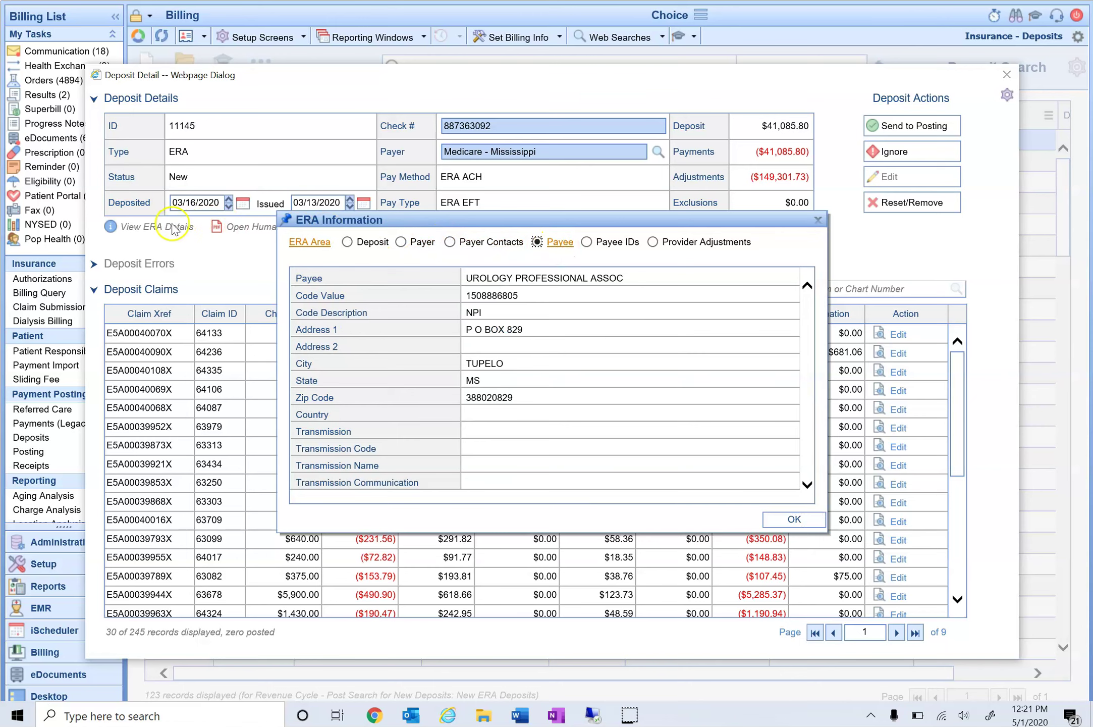
pyautogui.click(817, 221)
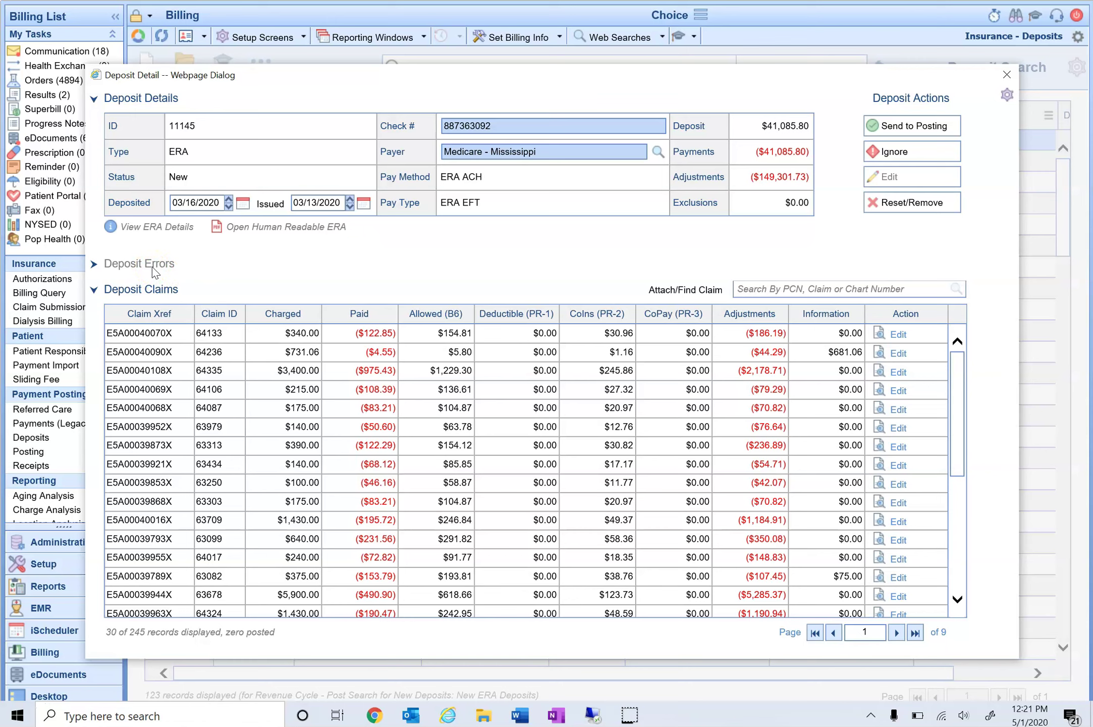
pyautogui.moveTo(152, 331)
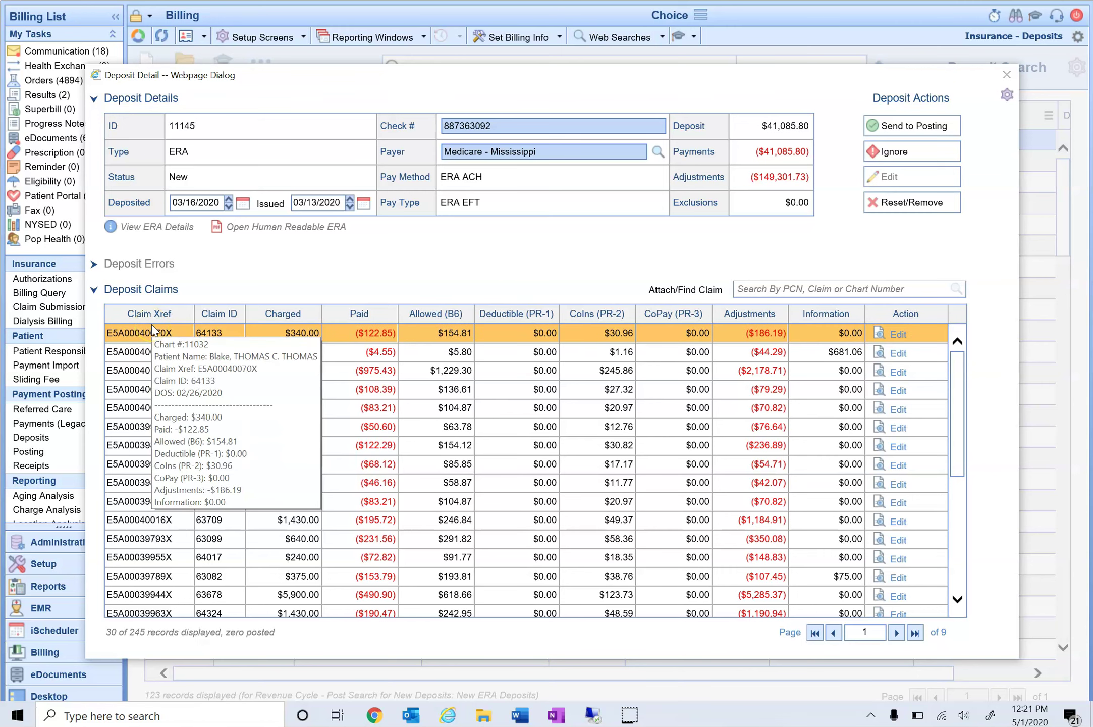
pyautogui.click(151, 333)
pyautogui.click(216, 335)
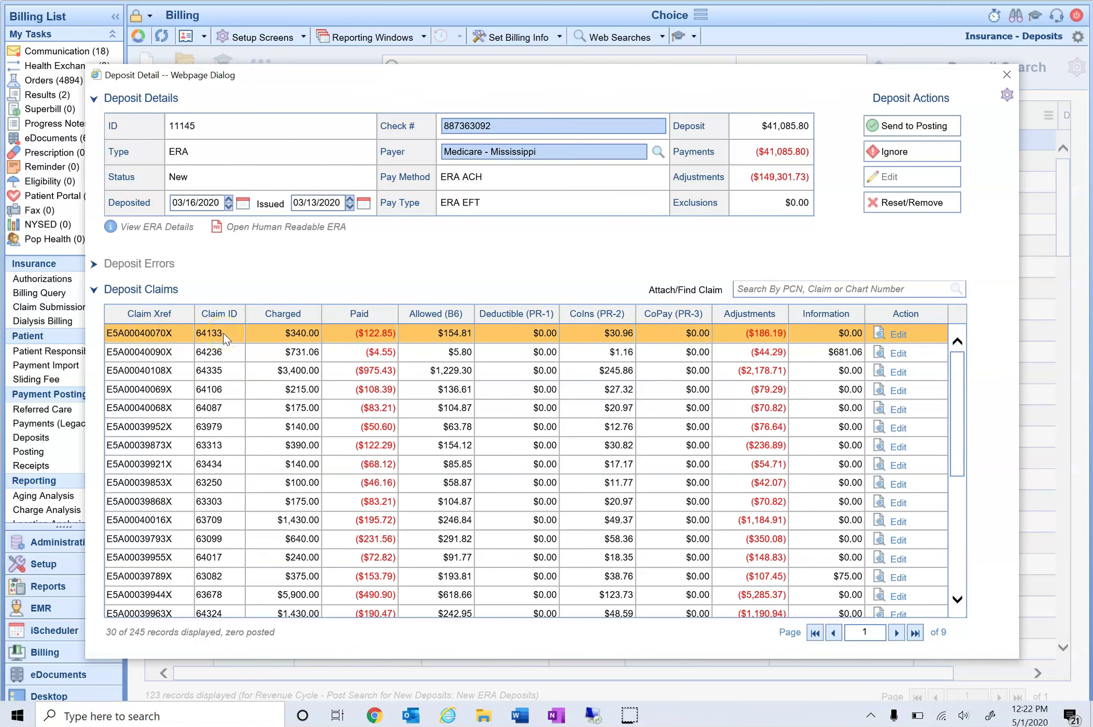
pyautogui.click(279, 338)
pyautogui.click(898, 335)
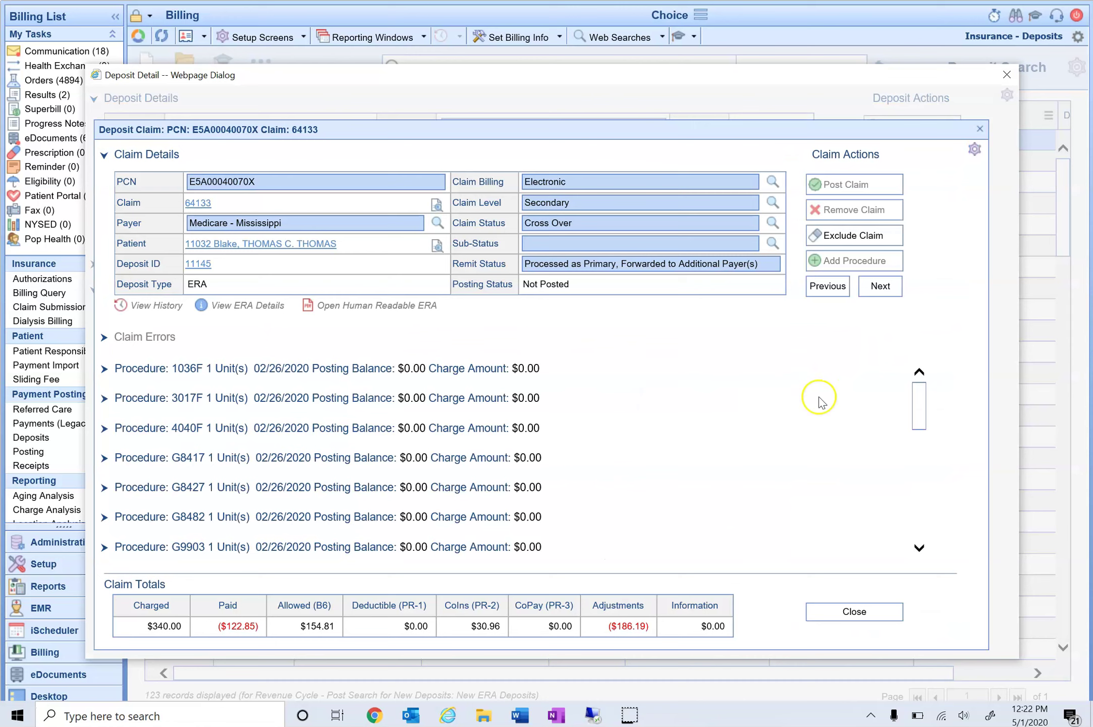
pyautogui.scroll(-5, 818, 402)
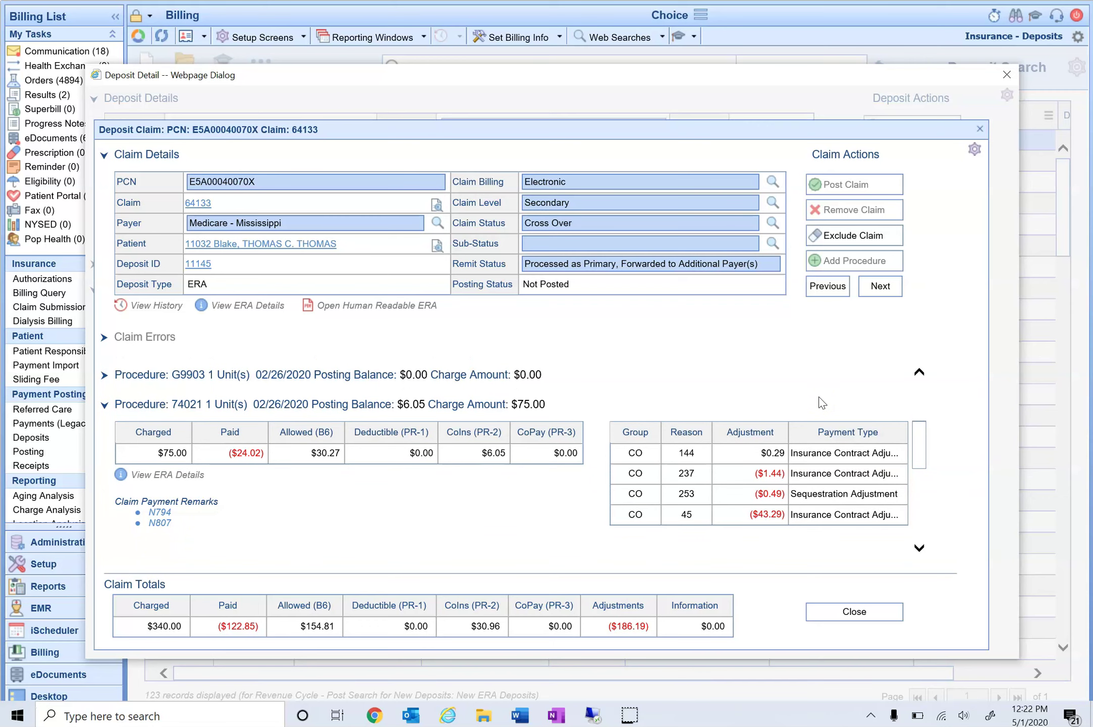
pyautogui.scroll(-2, 819, 402)
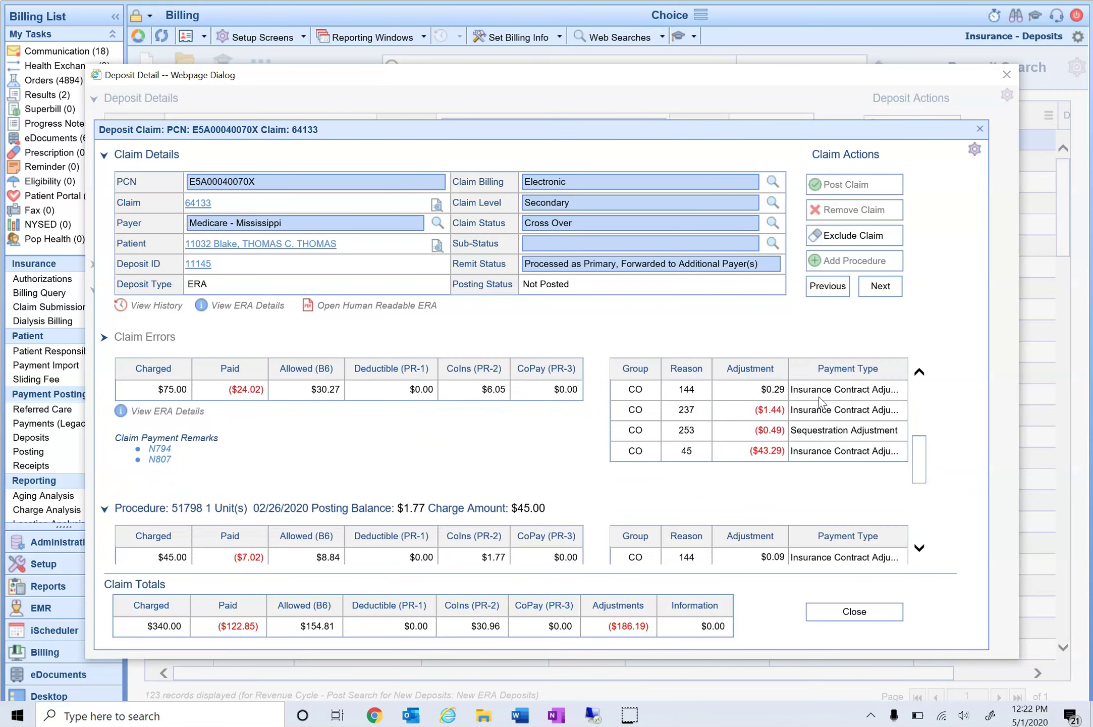
# Step: Close the claim, send deposit 11145 to posting, and close the Deposit Detail dialog
pyautogui.click(980, 128)
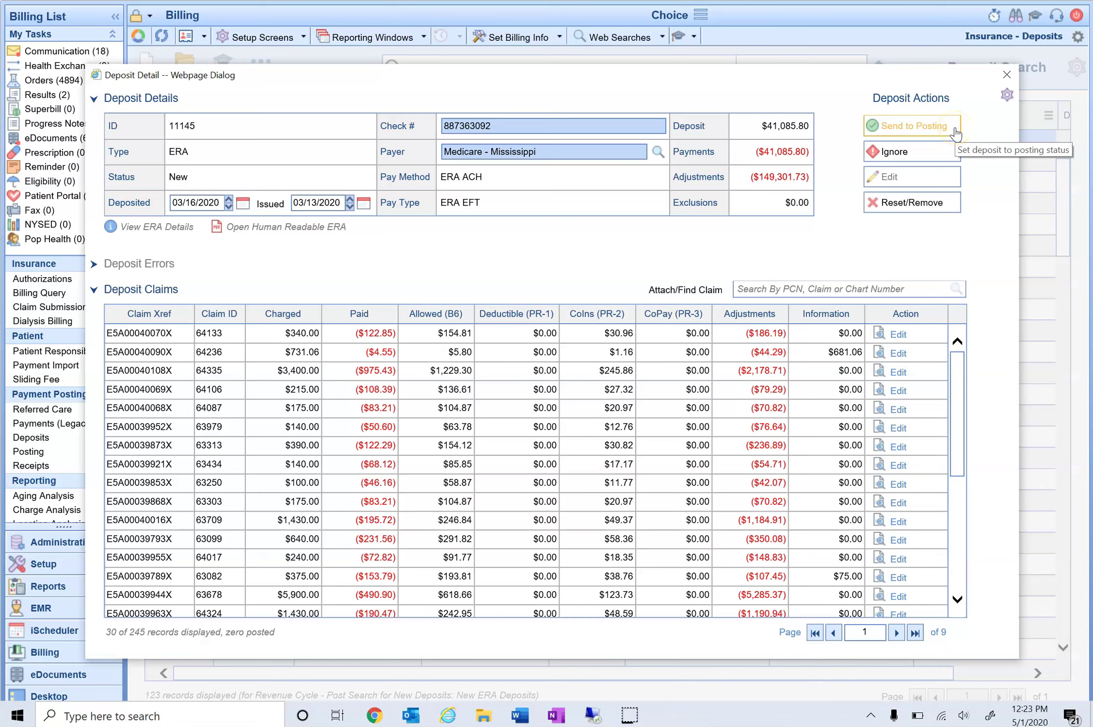
pyautogui.click(955, 132)
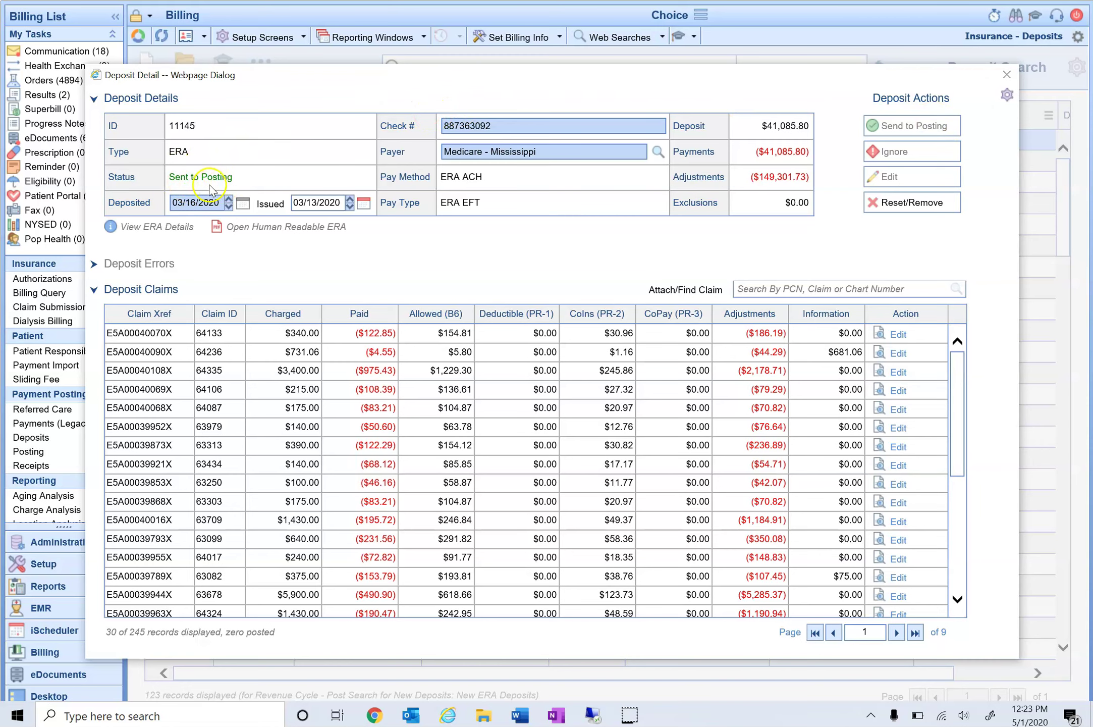
pyautogui.click(1007, 74)
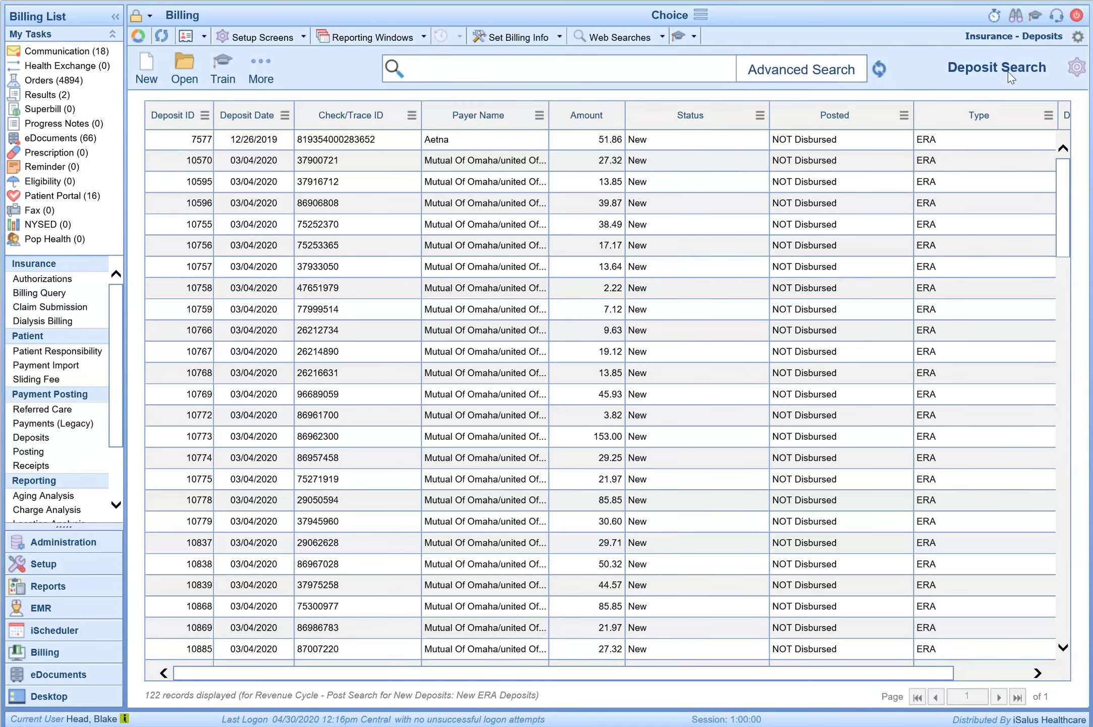
# Step: Send Mutual Of Omaha deposit 10570 ($27.32) to posting and return to the billing home page
pyautogui.click(608, 161)
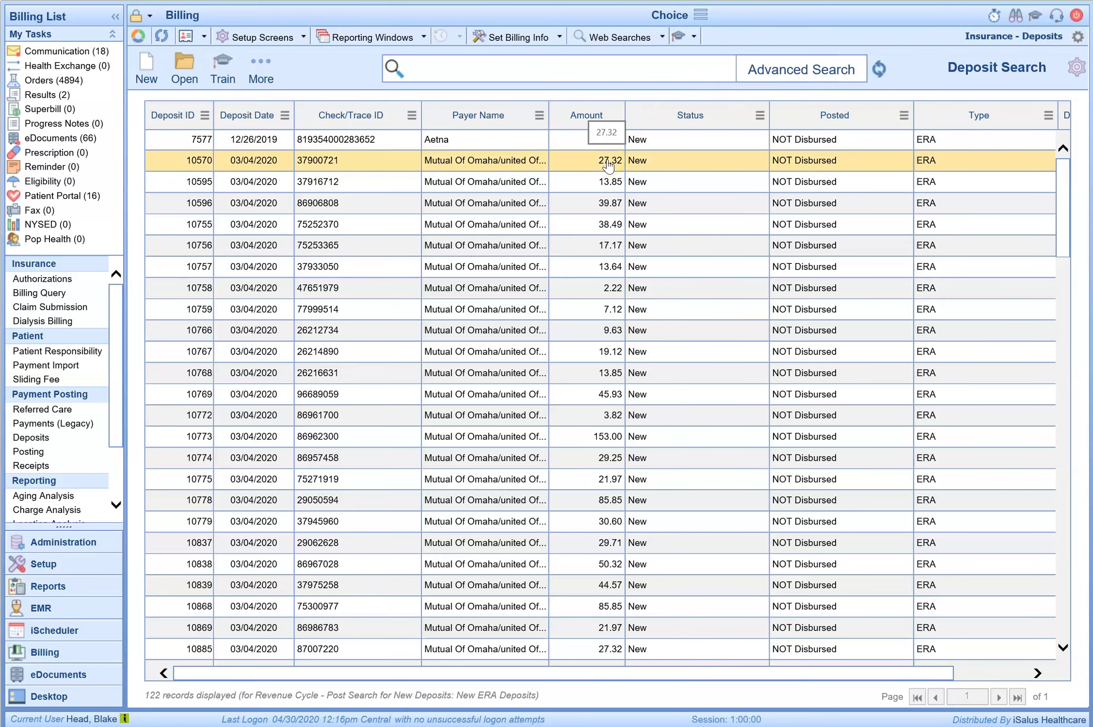
pyautogui.doubleClick(608, 162)
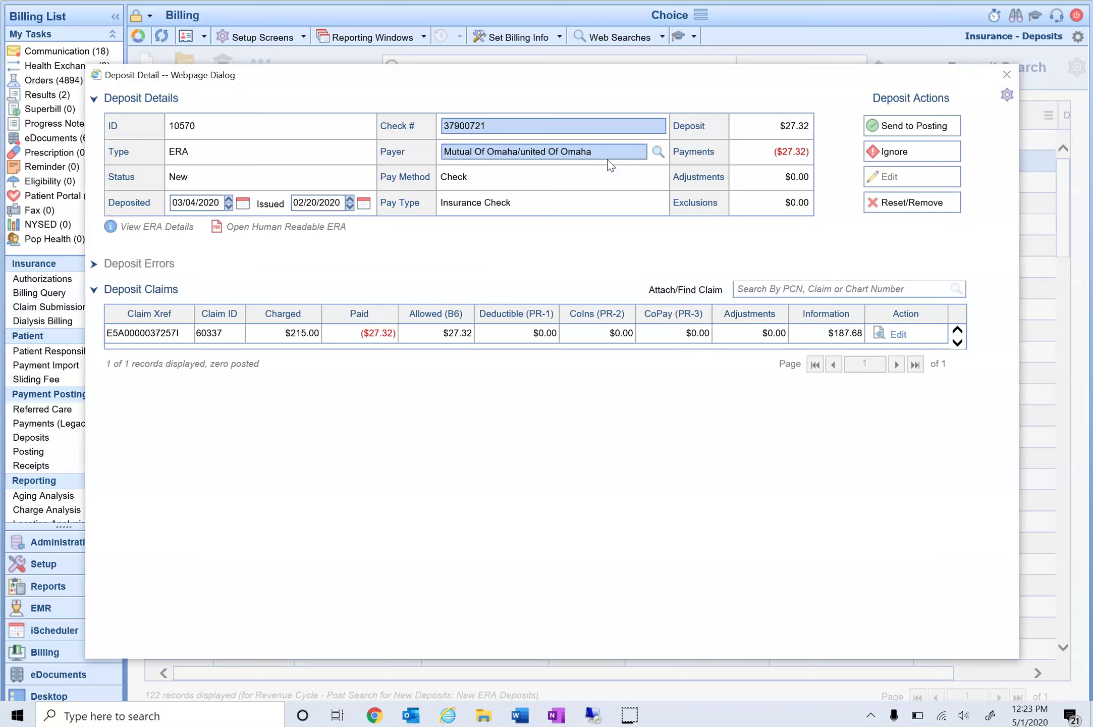
pyautogui.click(884, 127)
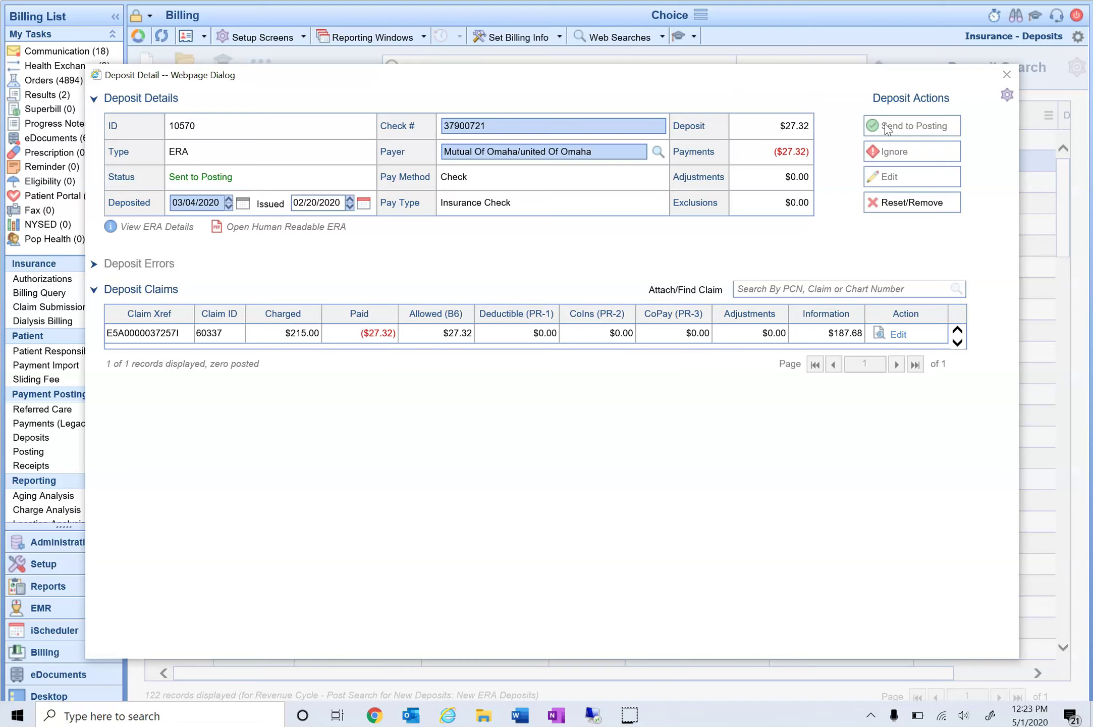
pyautogui.click(1007, 74)
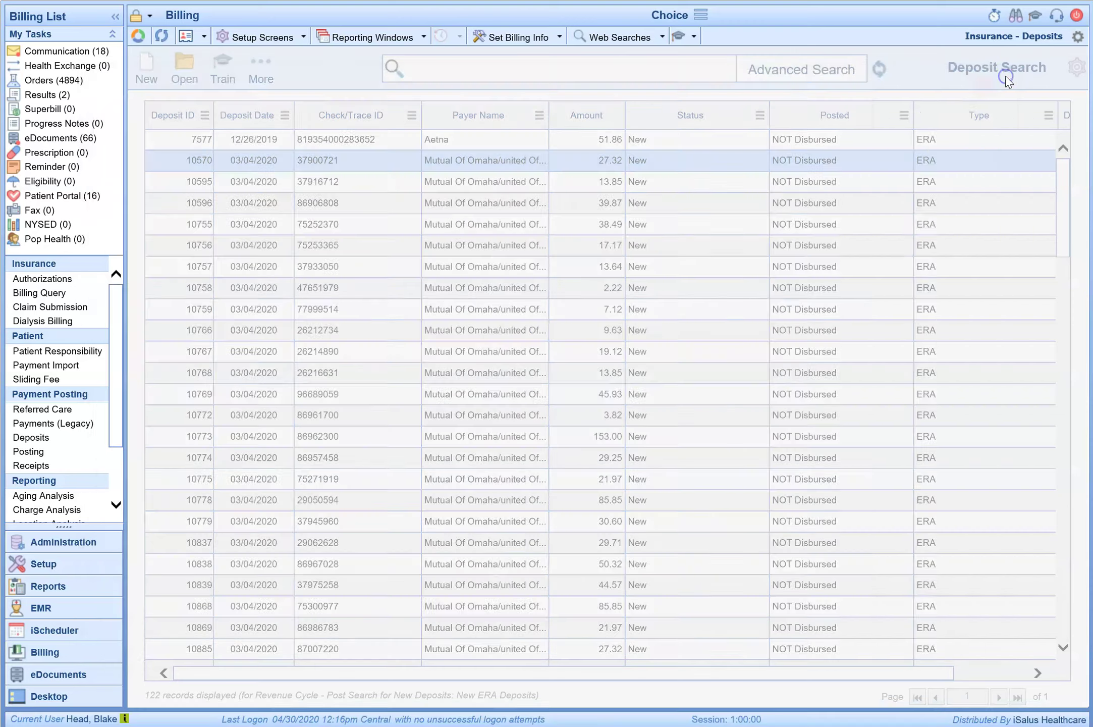
pyautogui.click(138, 36)
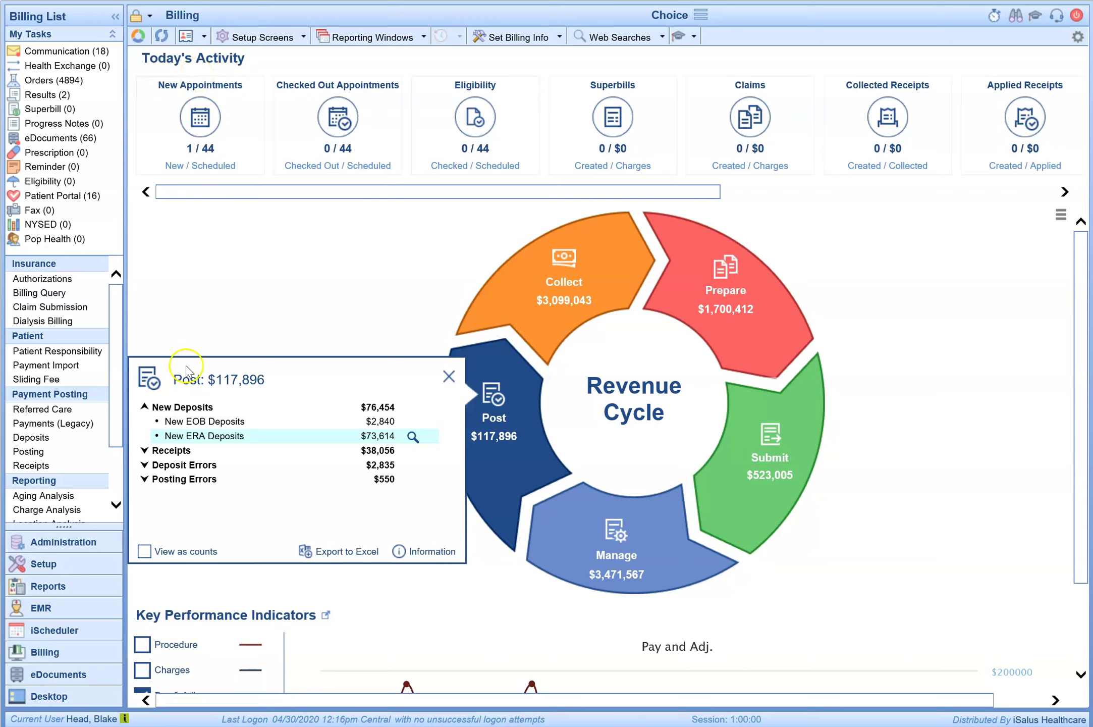
# Step: Expand Deposit Errors and list them, showing only Medicare - Mississippi deposit 11082 for $2,835.36
pyautogui.click(144, 465)
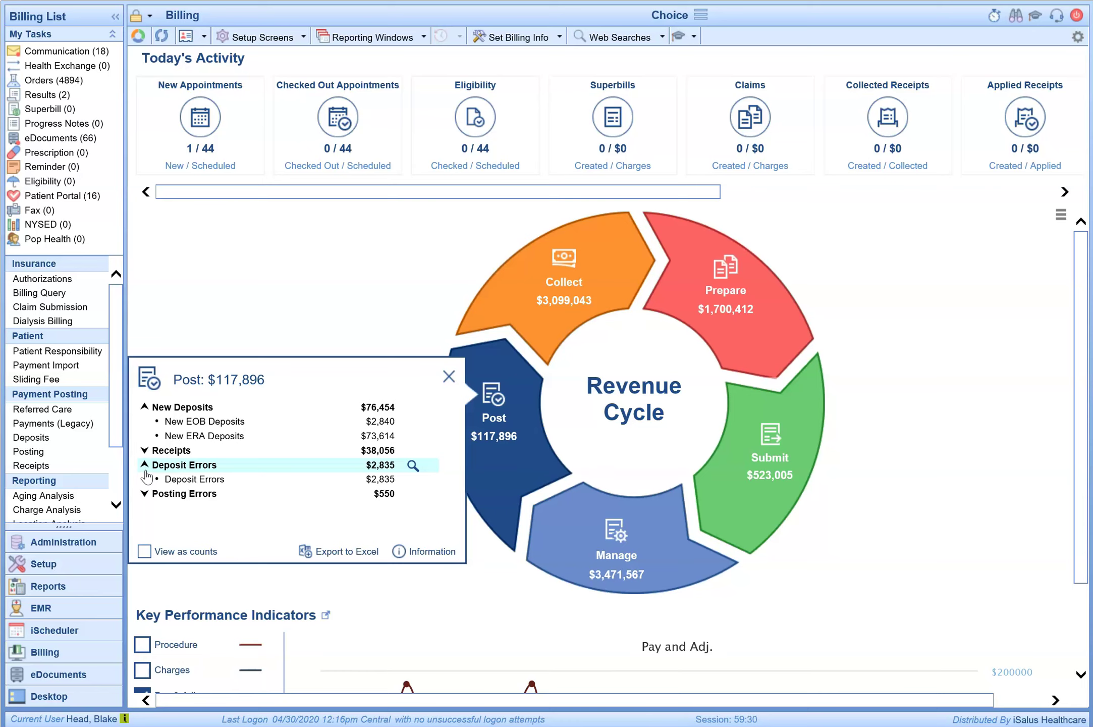
pyautogui.click(412, 480)
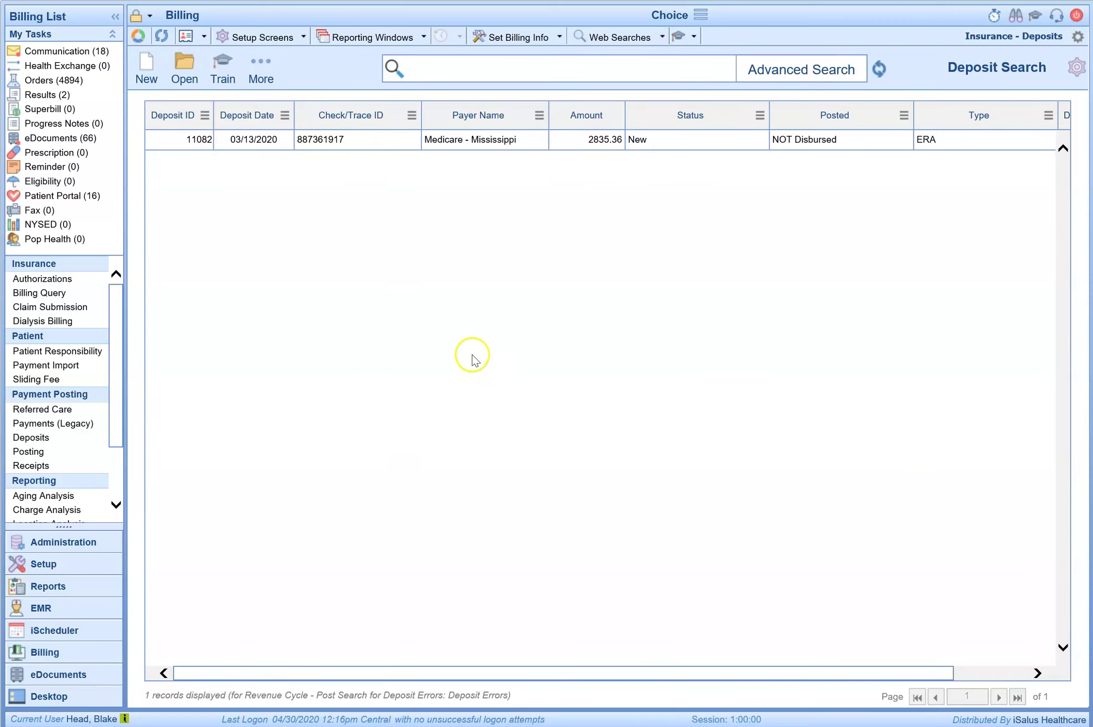
# Step: Open deposit 11082 and start resolving error 2346, its $5.88 forwarding balance adjustment
pyautogui.doubleClick(506, 148)
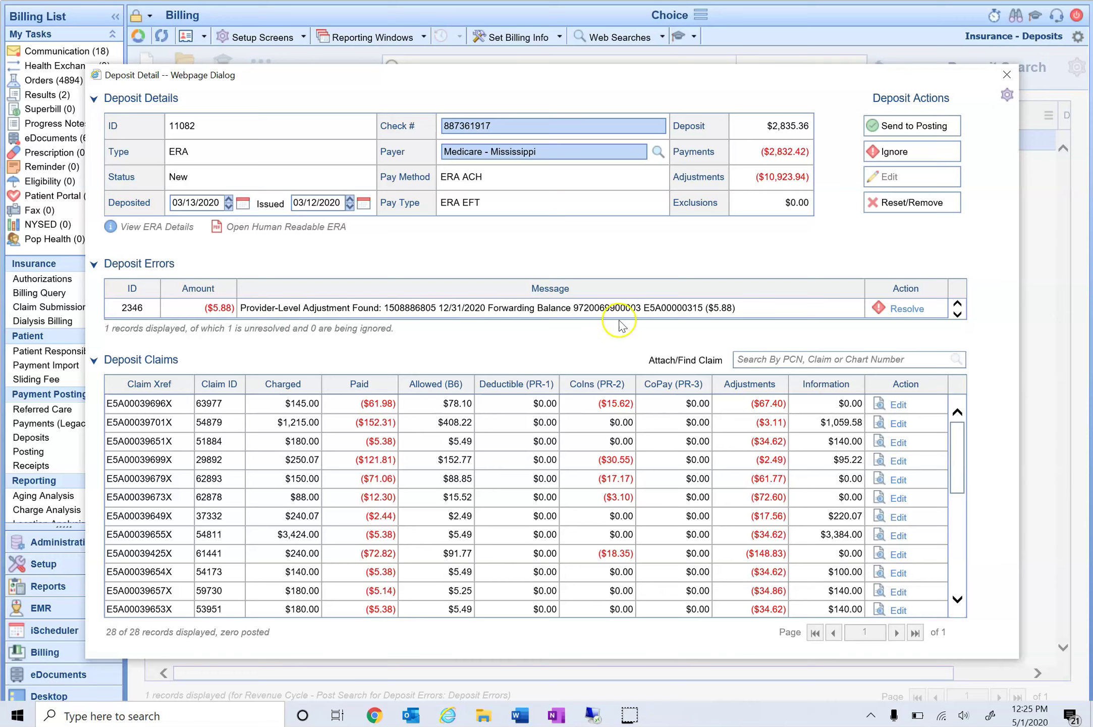
pyautogui.click(907, 310)
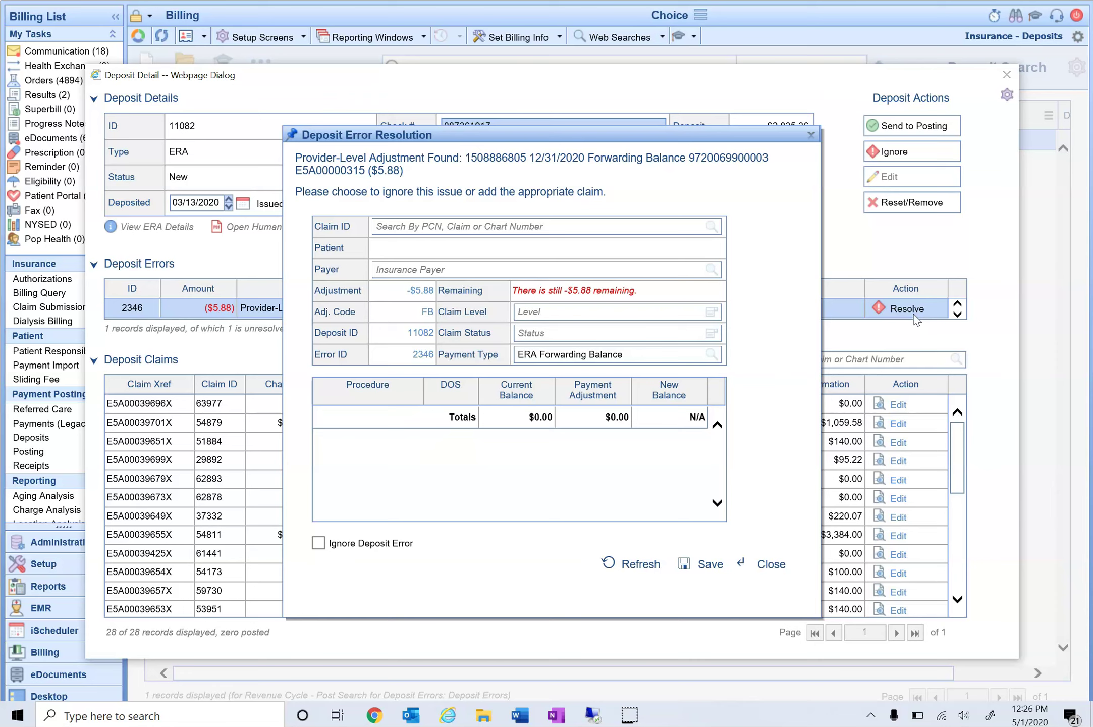
pyautogui.click(635, 228)
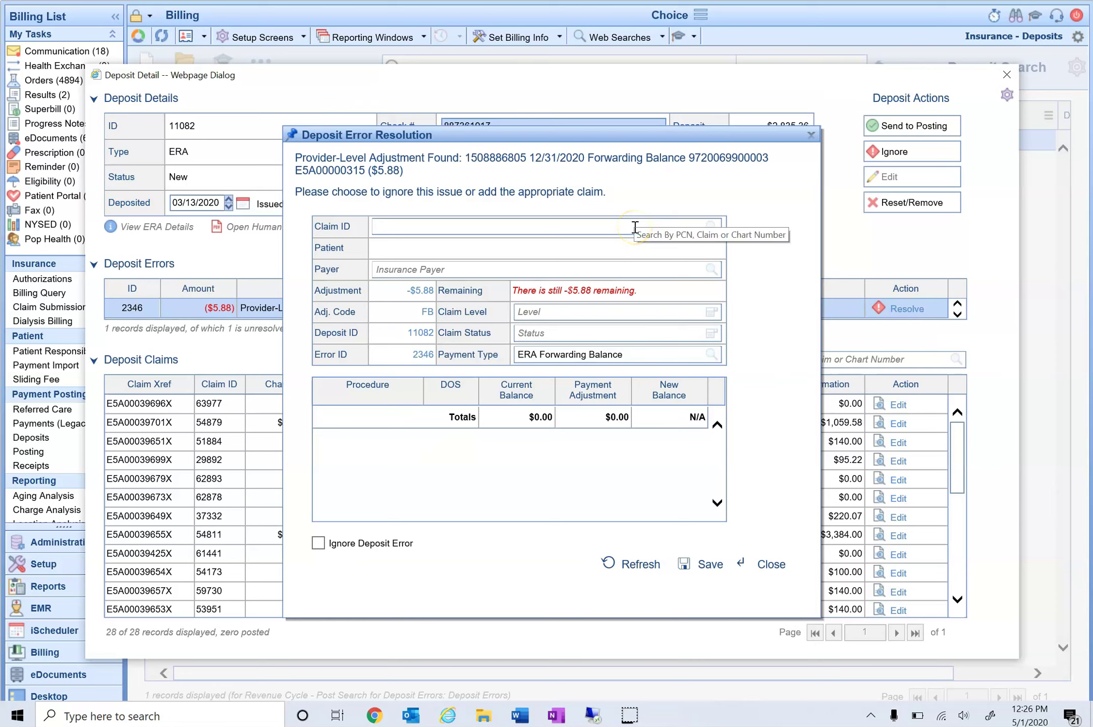
pyautogui.write('joe')
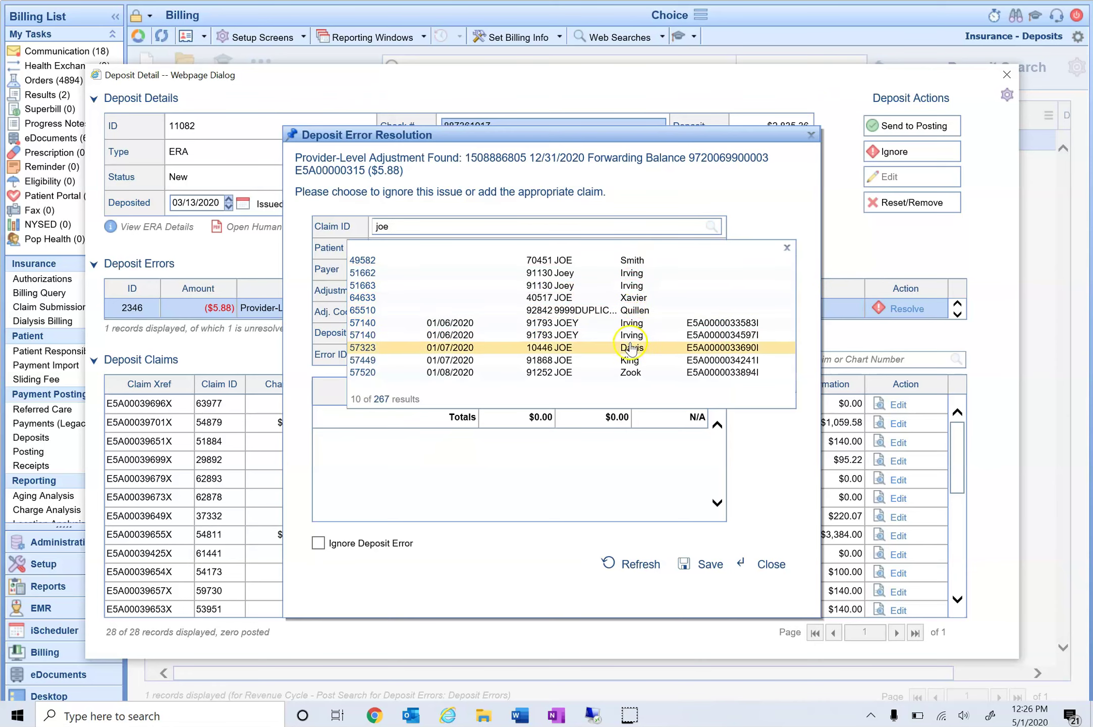
pyautogui.click(631, 347)
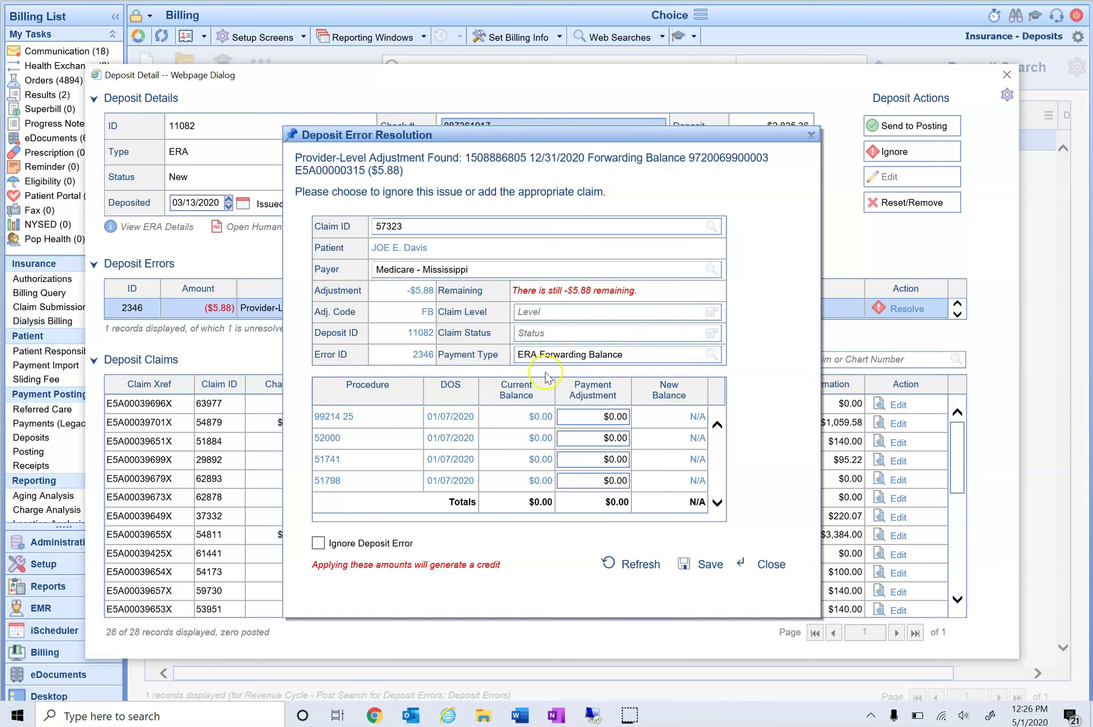
# Step: Set the $5.88 deposit error to Ignore and save the resolution
pyautogui.moveTo(333, 416)
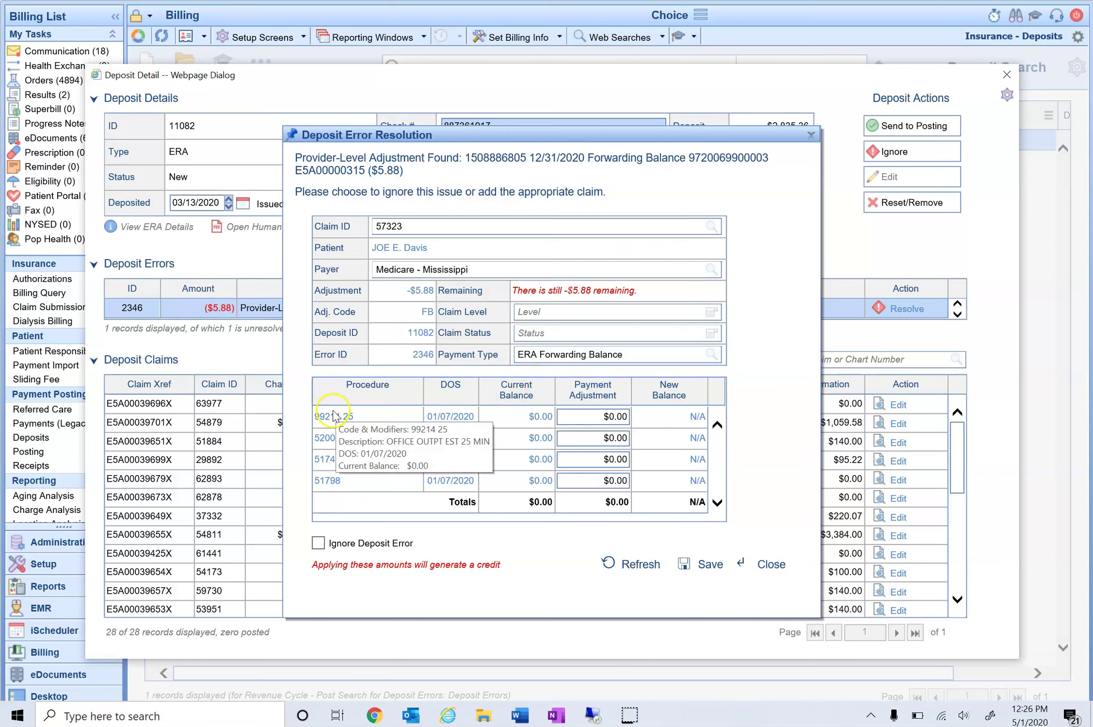
pyautogui.moveTo(334, 488)
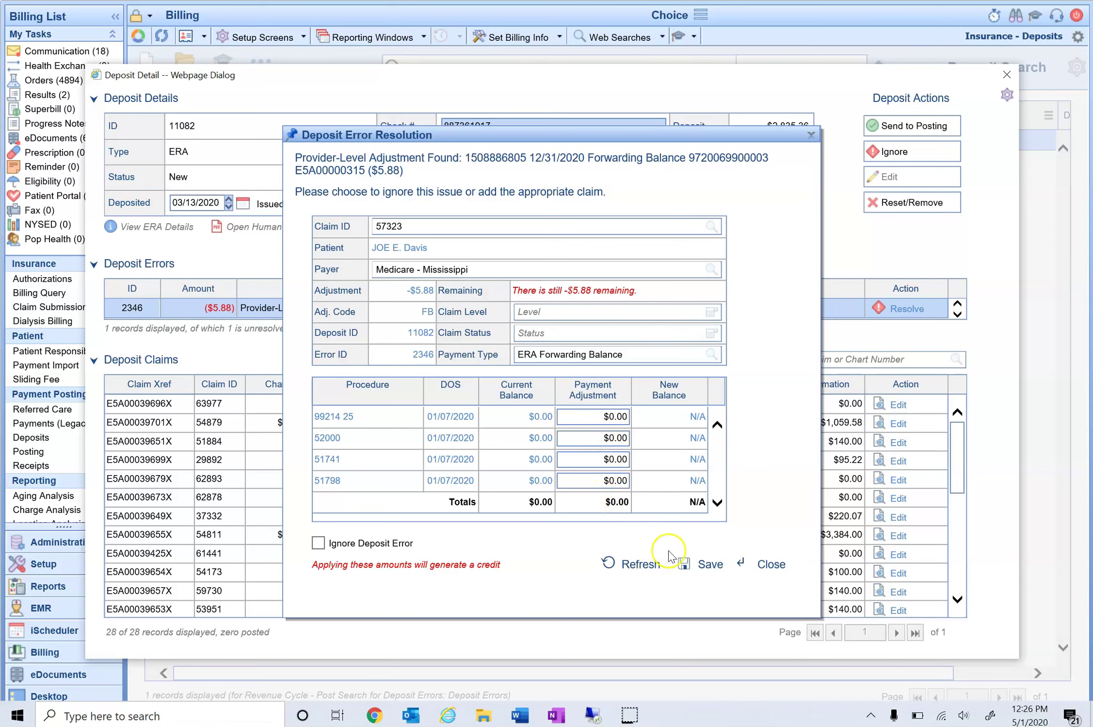
pyautogui.click(686, 570)
pyautogui.click(397, 545)
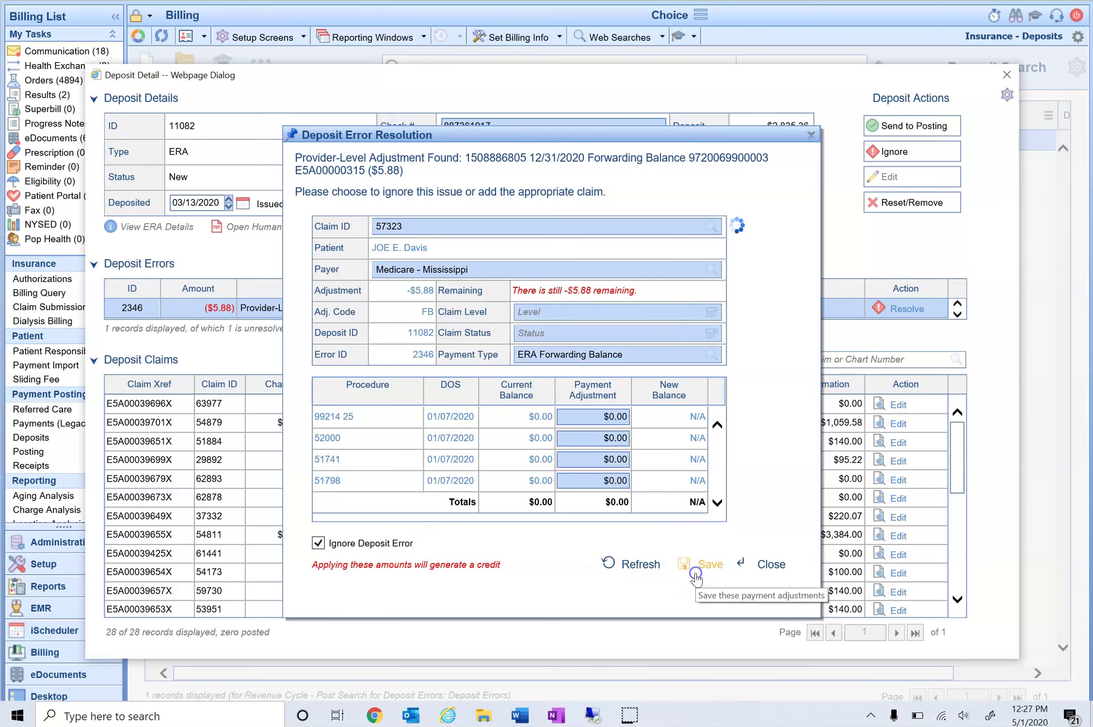
pyautogui.click(698, 576)
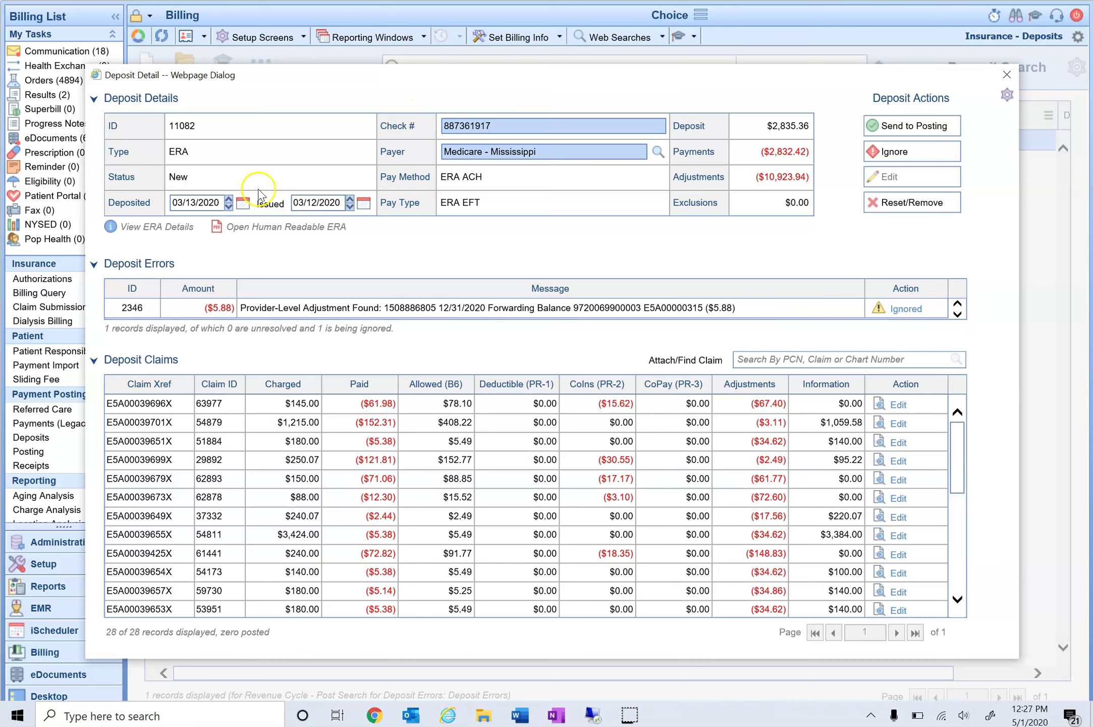
# Step: Send deposit 11082 to posting, close its details, and go back to the billing home page
pyautogui.click(911, 132)
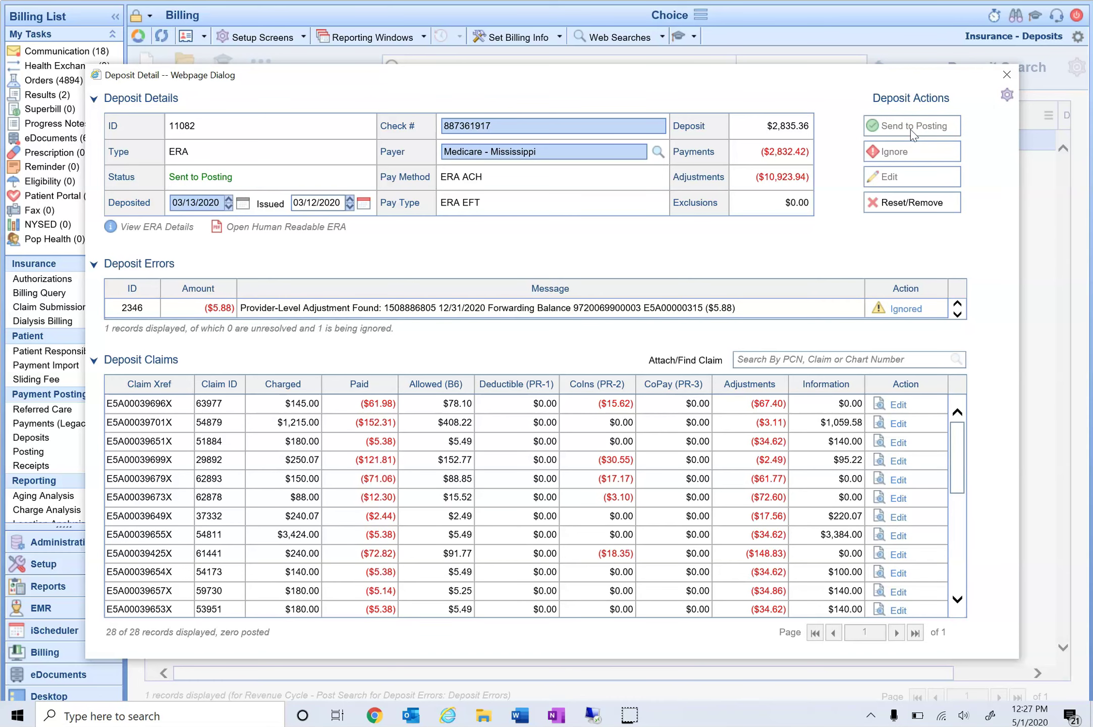
pyautogui.click(1006, 80)
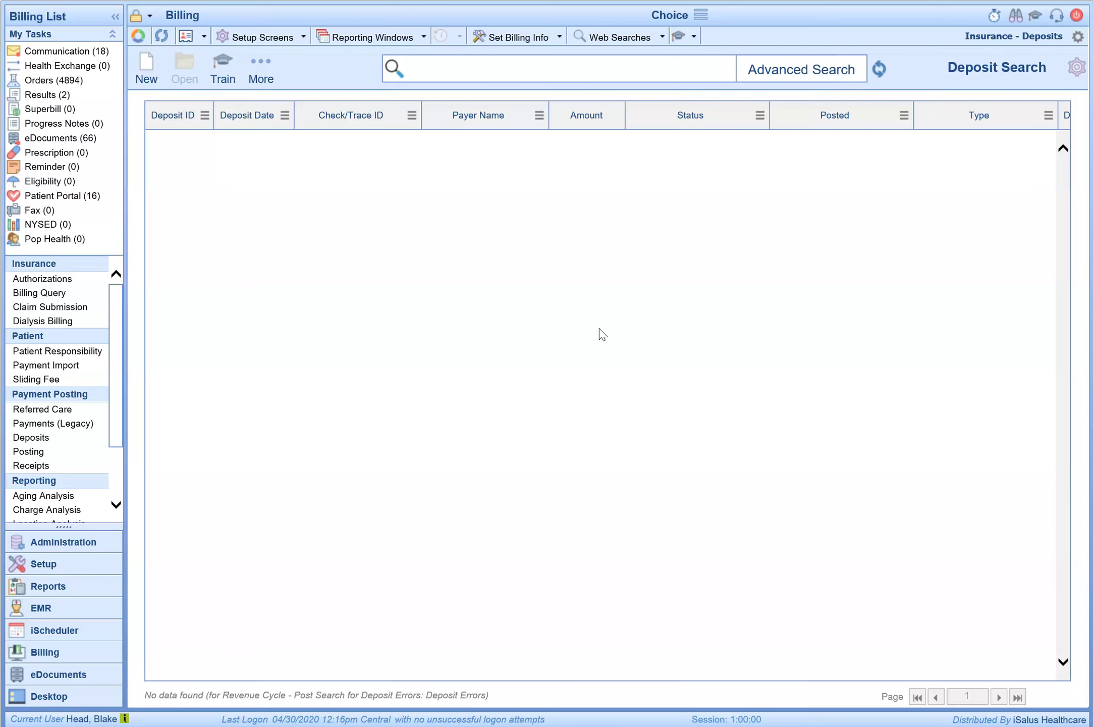
pyautogui.click(138, 36)
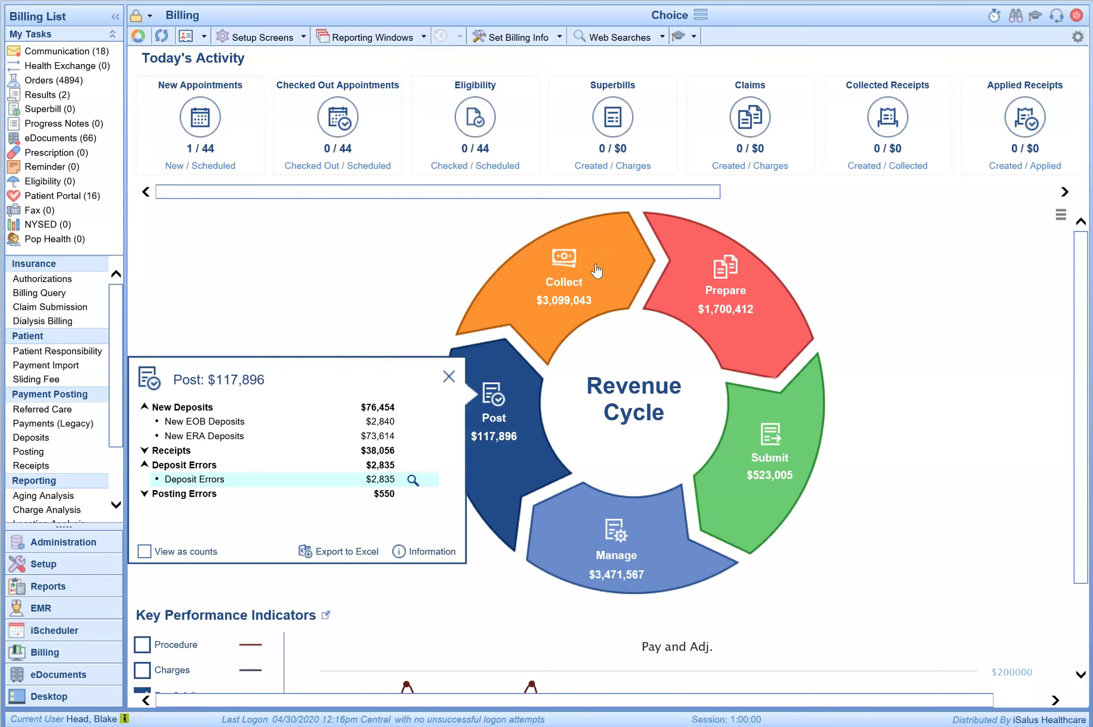
# Step: Switch from Deposit Errors to Posting Errors and list the 22 posting-error records
pyautogui.click(144, 464)
pyautogui.click(145, 478)
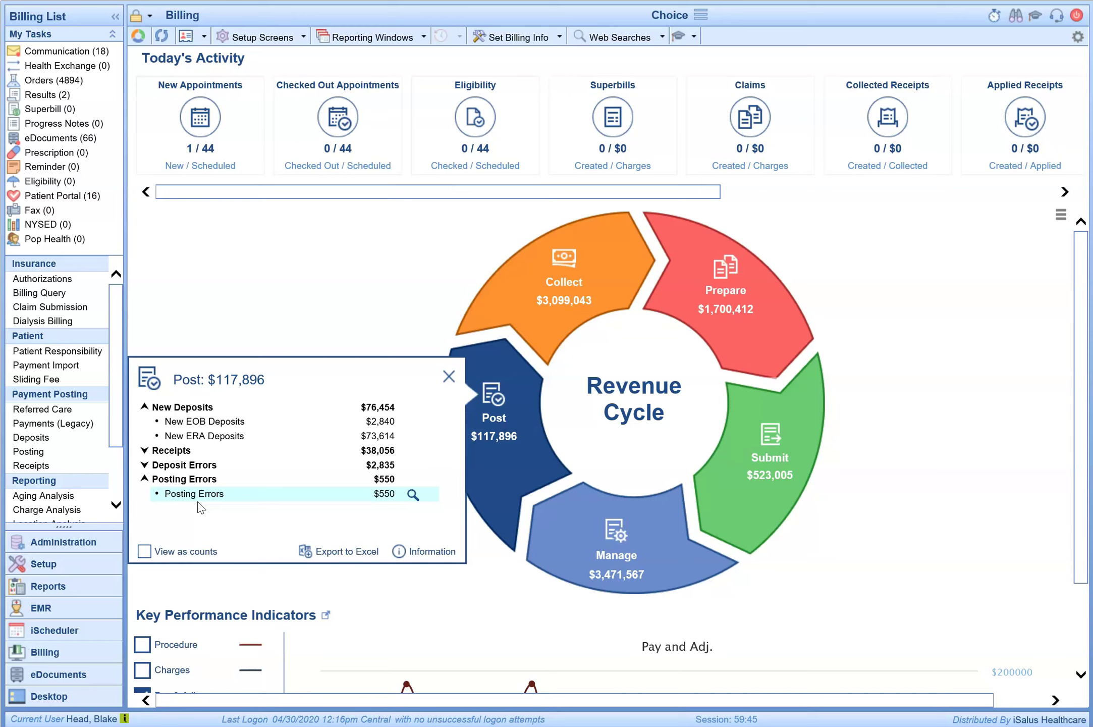
pyautogui.click(413, 494)
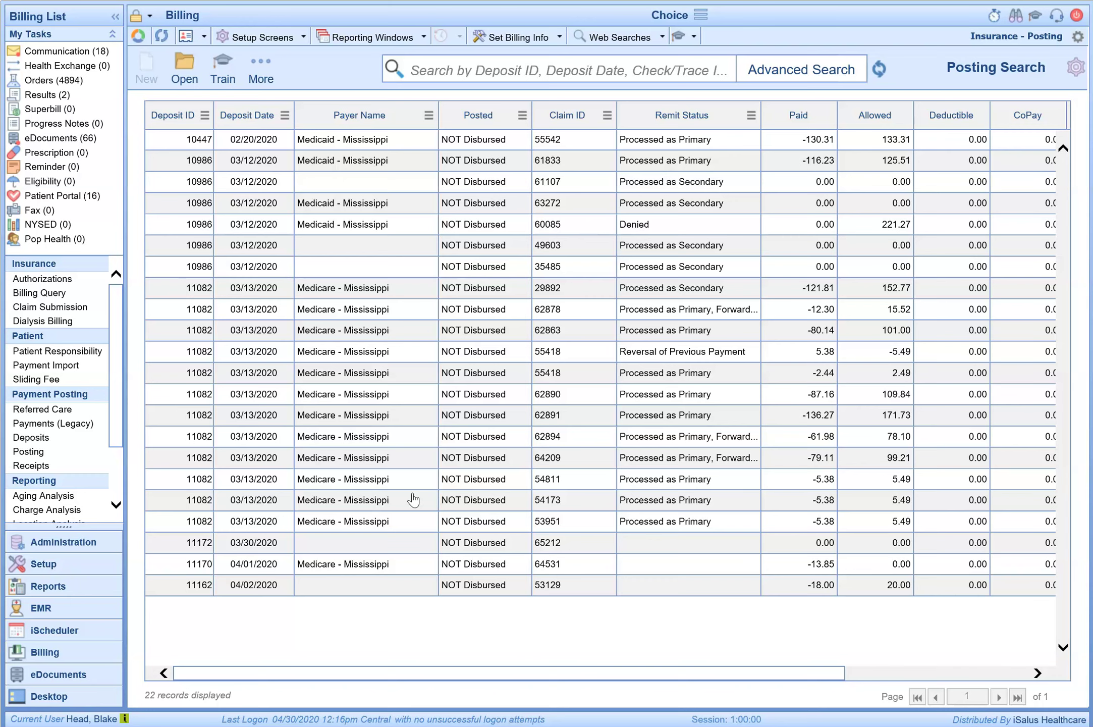
# Step: Open claim 55542 from deposit 10447 and select its 3017F code-conflict error 2363
pyautogui.click(483, 140)
pyautogui.doubleClick(484, 139)
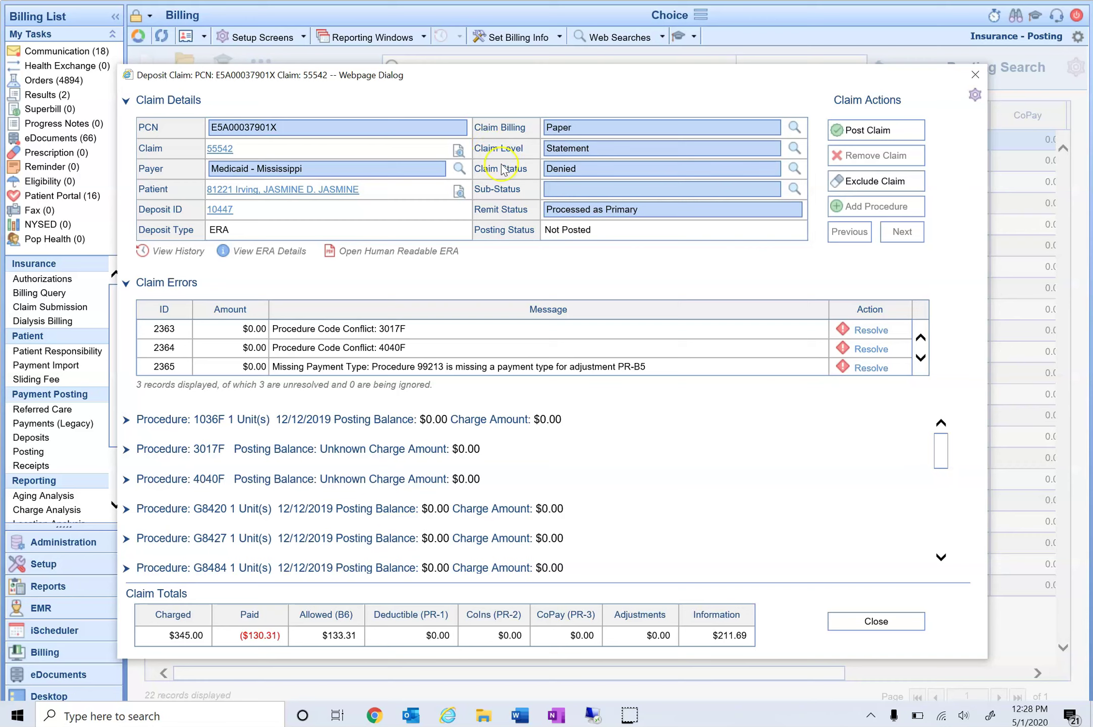
pyautogui.click(452, 332)
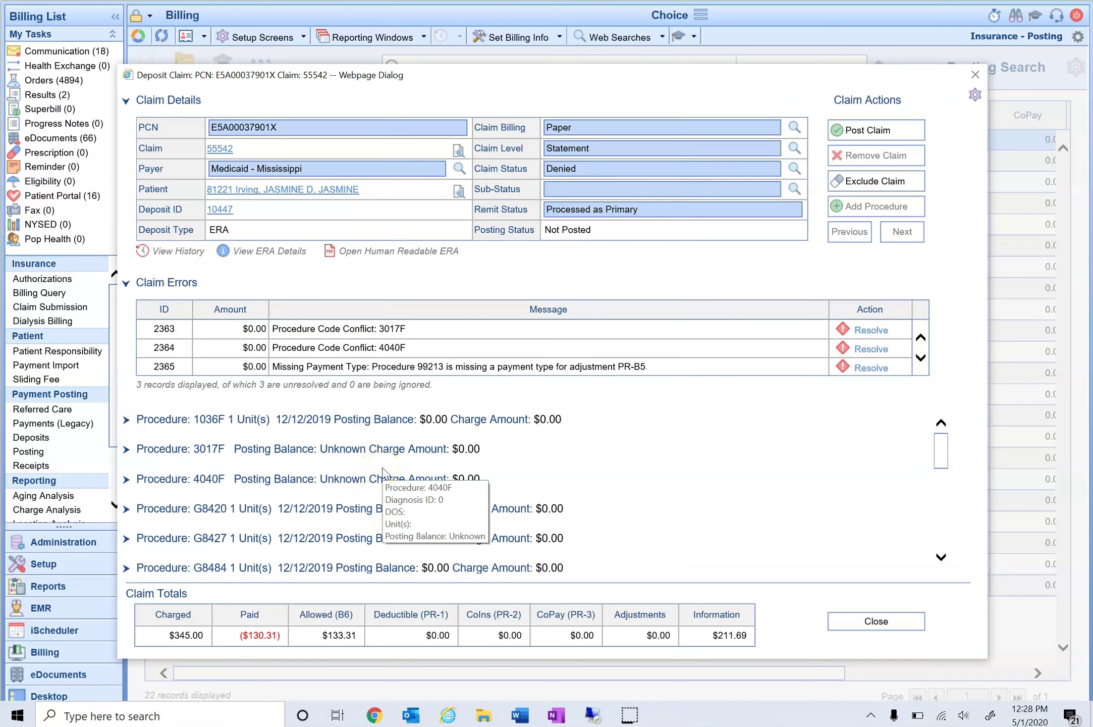
# Step: Resolve error 2363 by mapping procedure 3017F to 3017F-8P
pyautogui.click(867, 335)
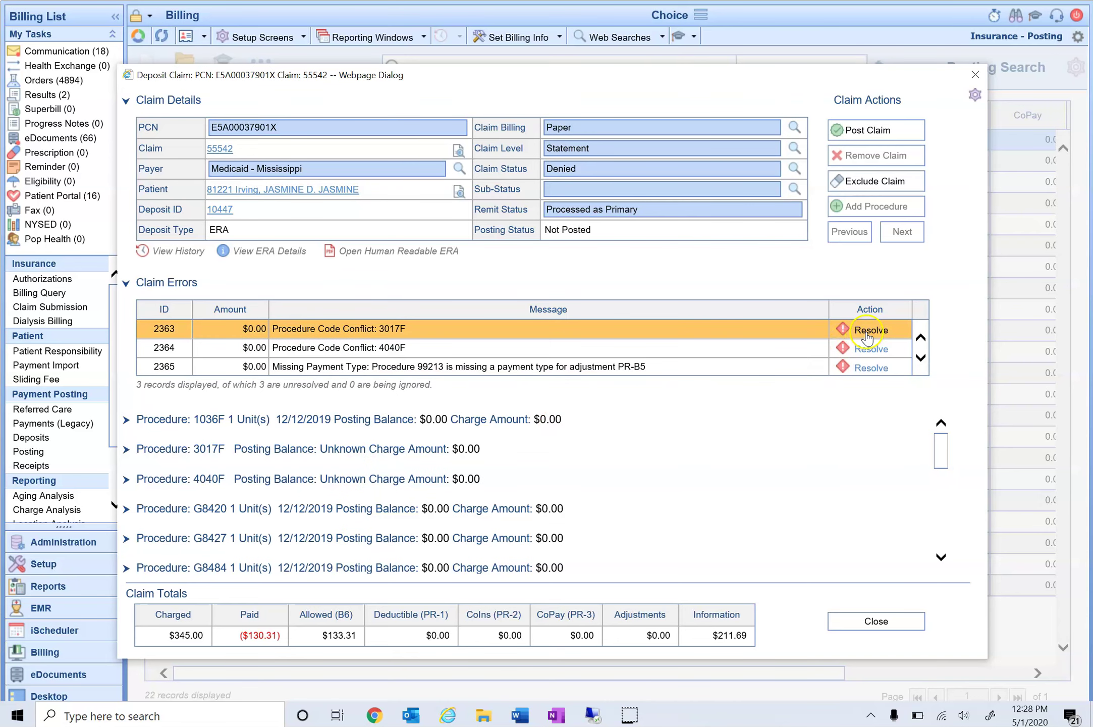
pyautogui.click(745, 322)
pyautogui.click(646, 326)
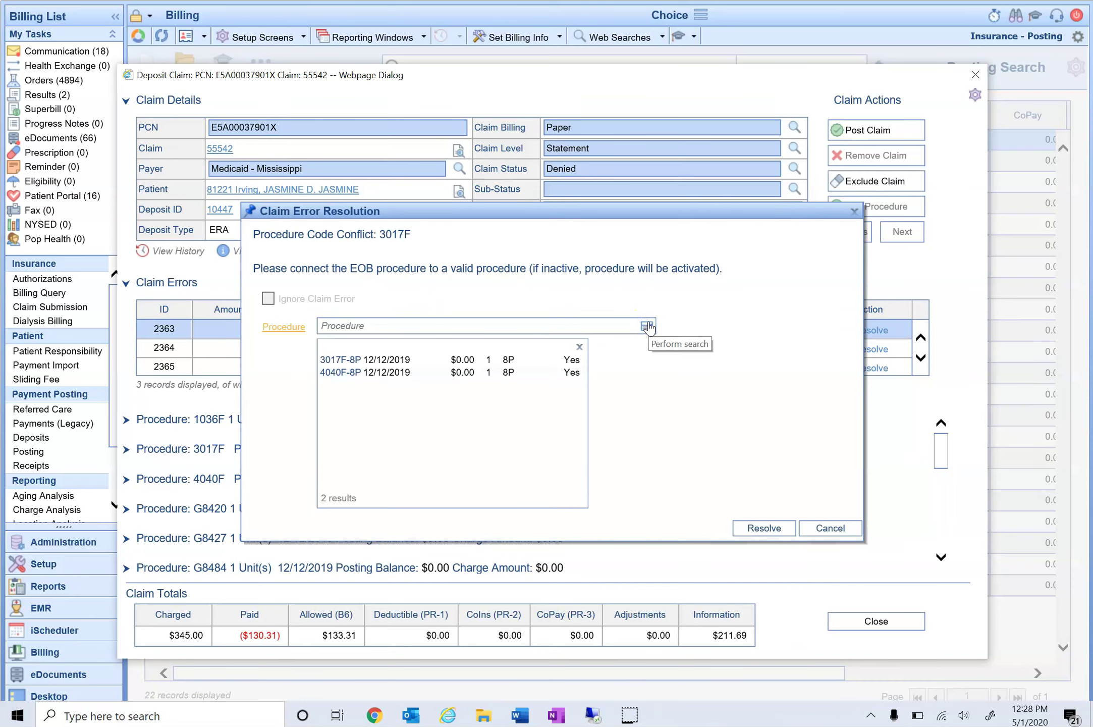
pyautogui.click(398, 360)
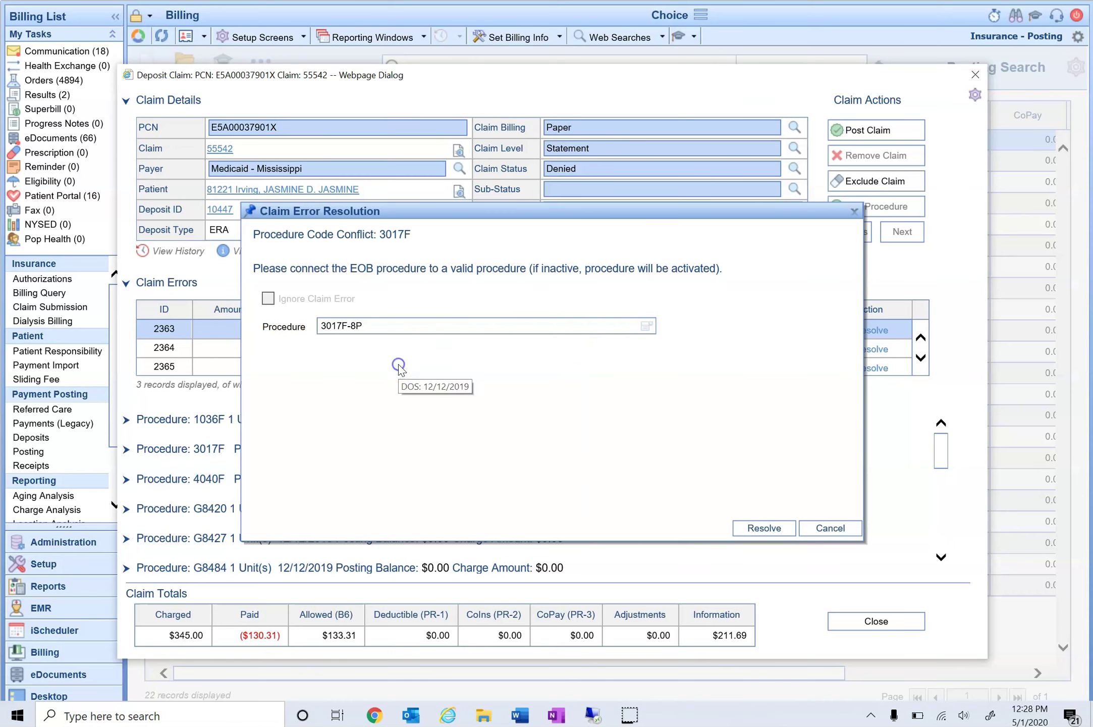
pyautogui.click(764, 528)
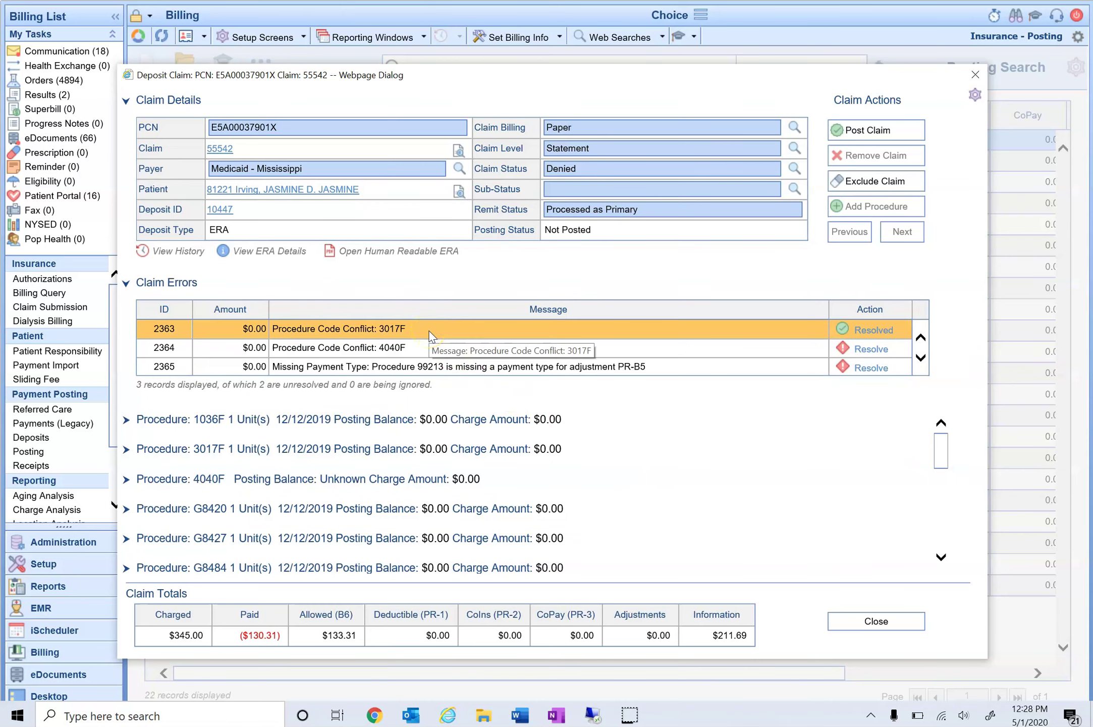
# Step: Resolve the 4040F code conflict by mapping it to 4040F-8P
pyautogui.moveTo(492, 453)
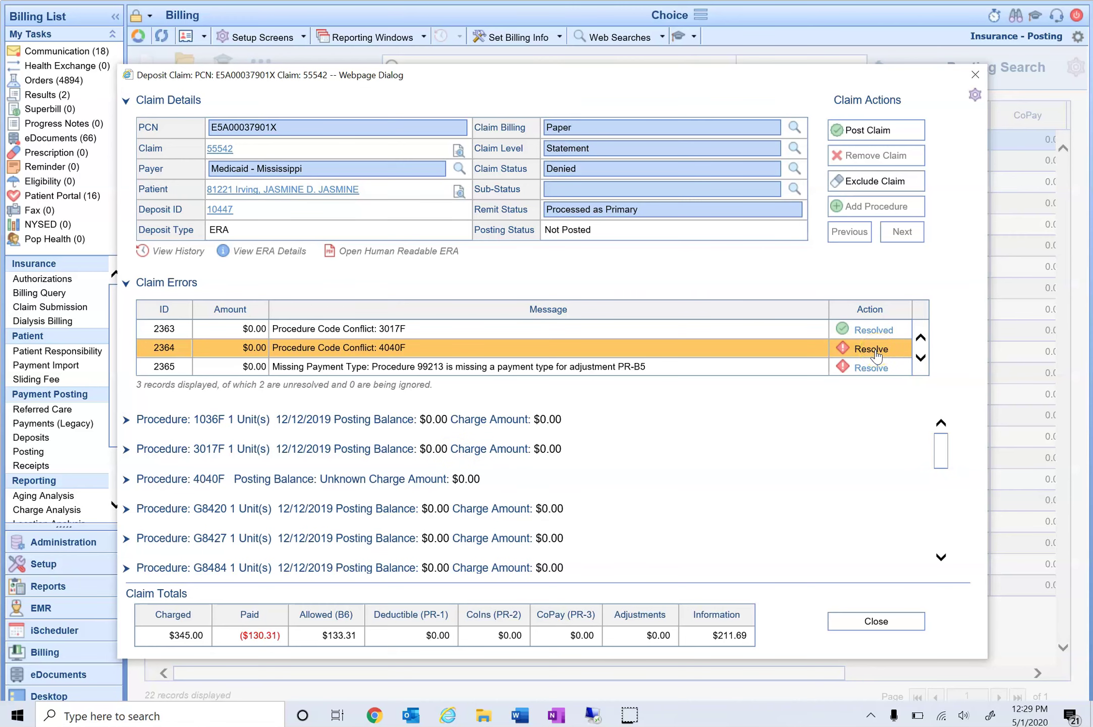
pyautogui.click(873, 351)
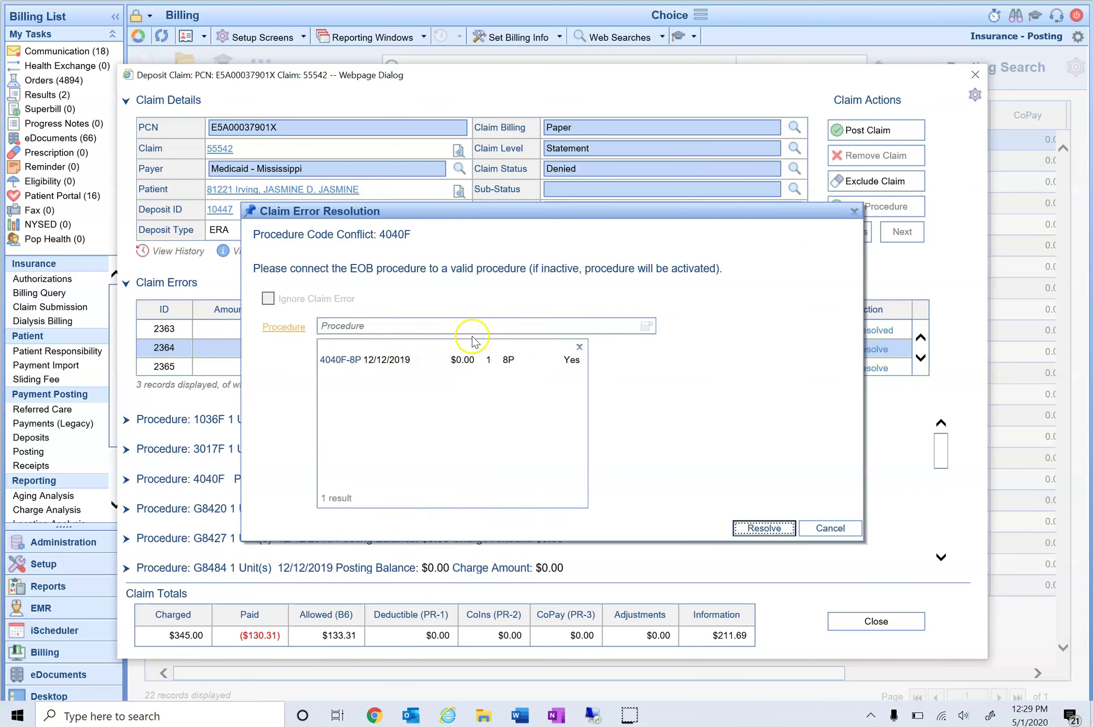
pyautogui.click(646, 325)
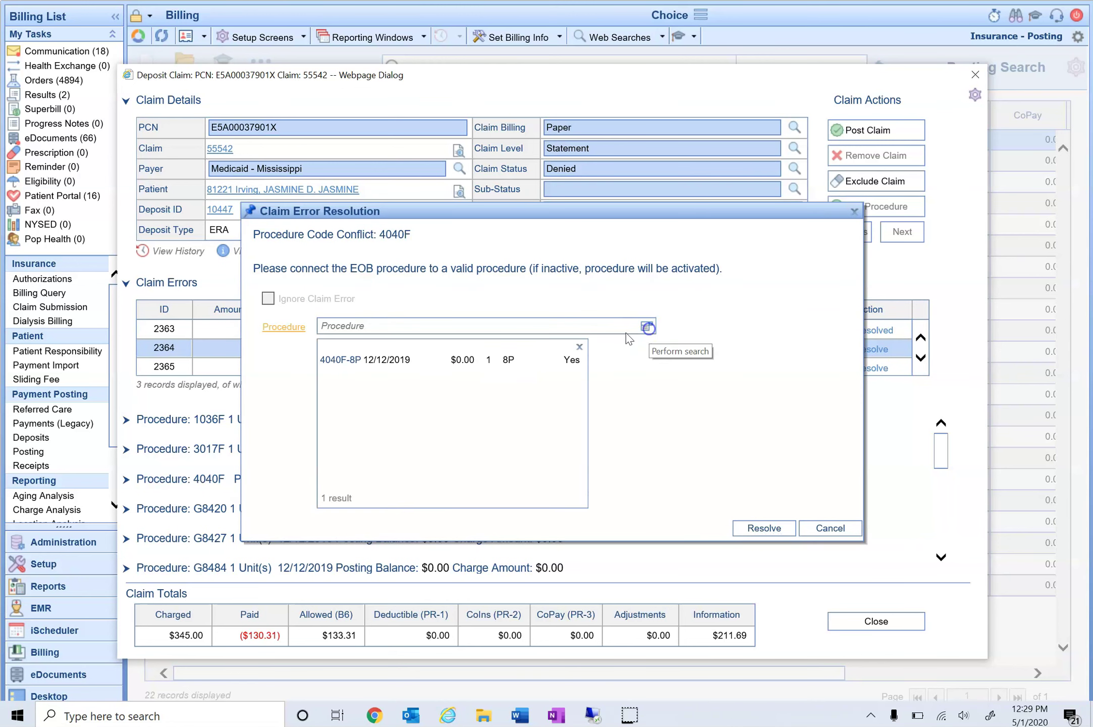
pyautogui.click(416, 361)
pyautogui.click(754, 531)
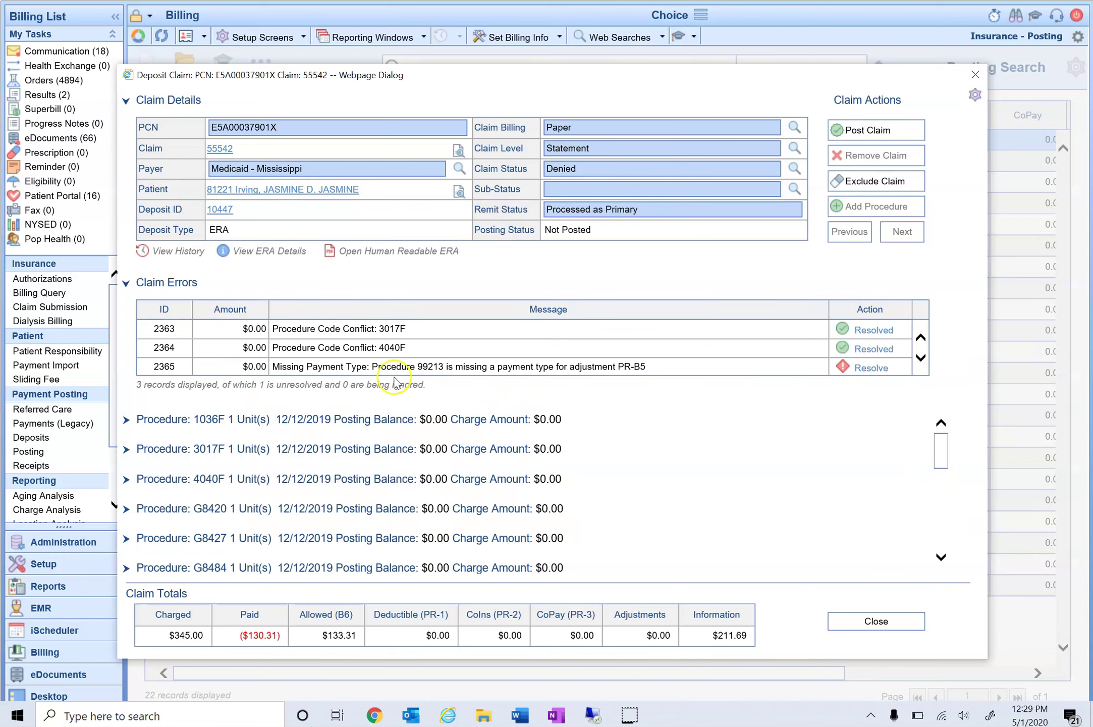
pyautogui.click(393, 373)
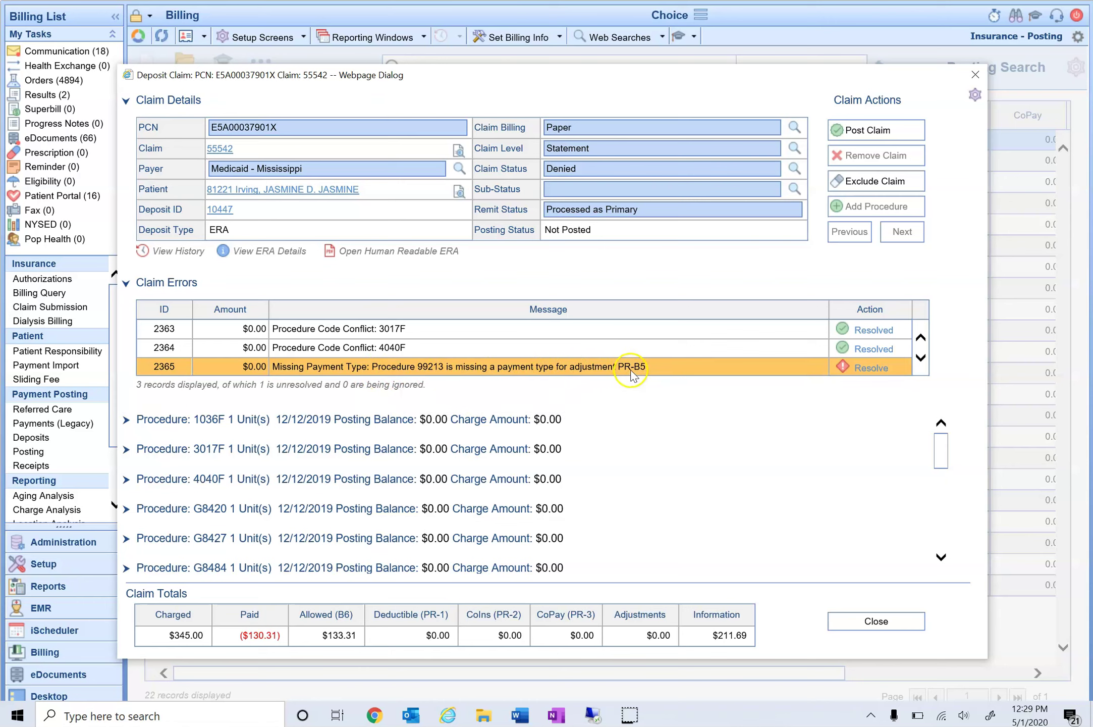
# Step: Resolve error 2365 by giving PR-B5 on 99213 the payment type Insurance Contract Adjustment
pyautogui.scroll(-3, 647, 427)
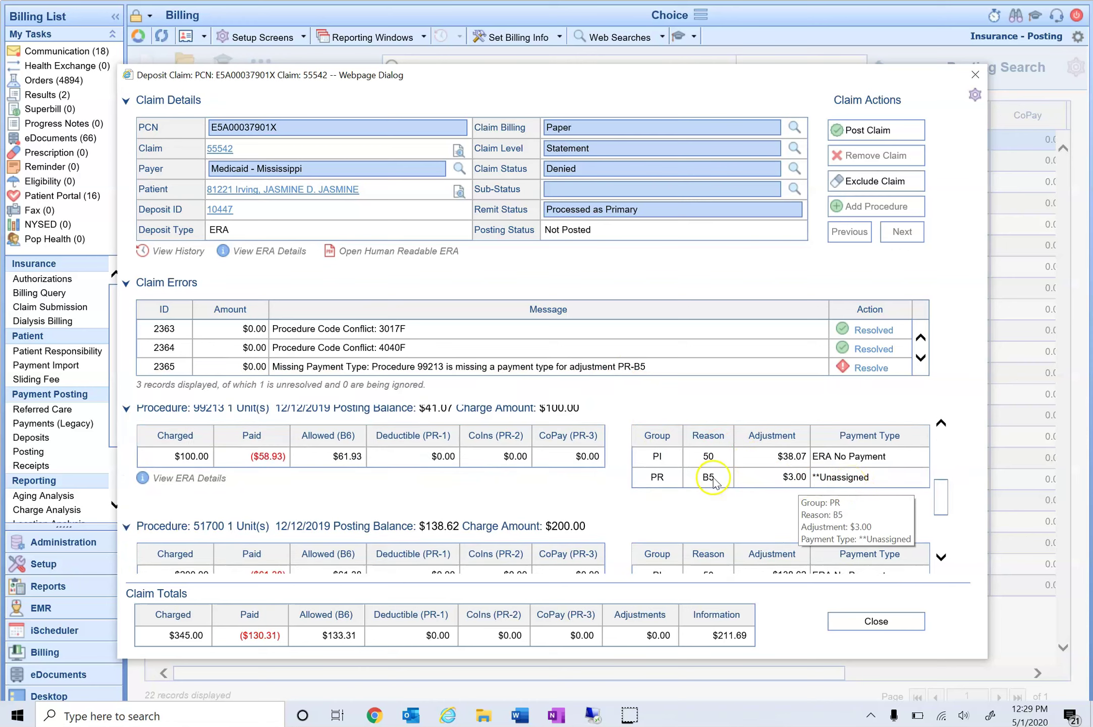
pyautogui.click(859, 370)
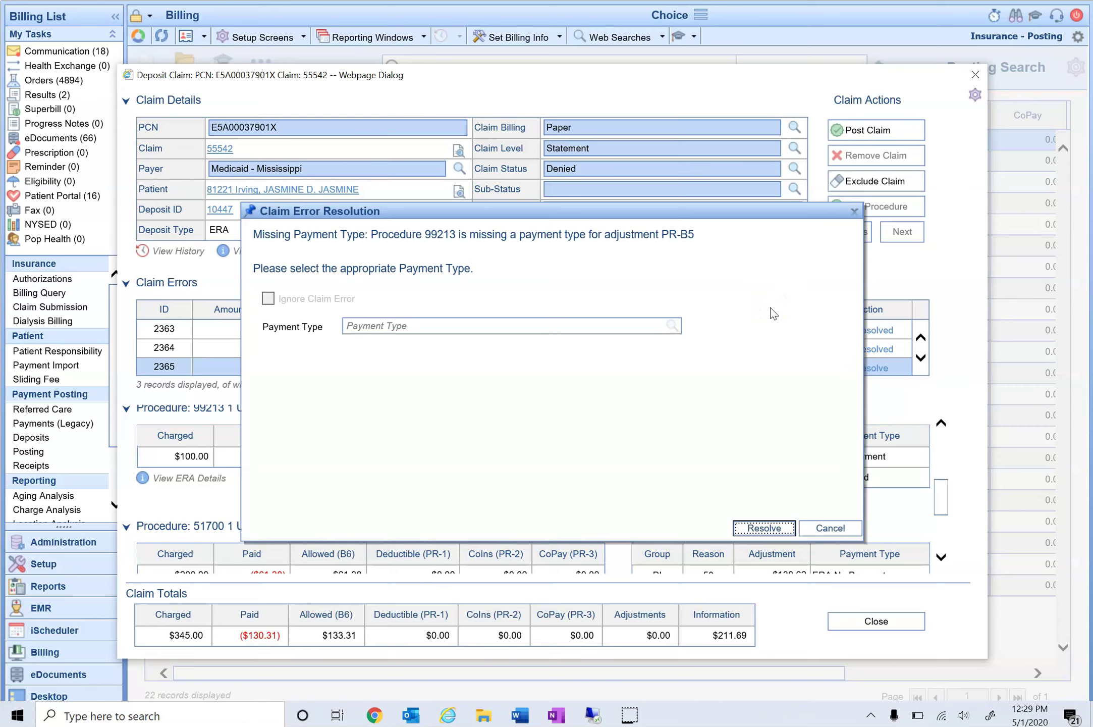
pyautogui.click(602, 326)
pyautogui.write('Insurance Contract Adjustmenta')
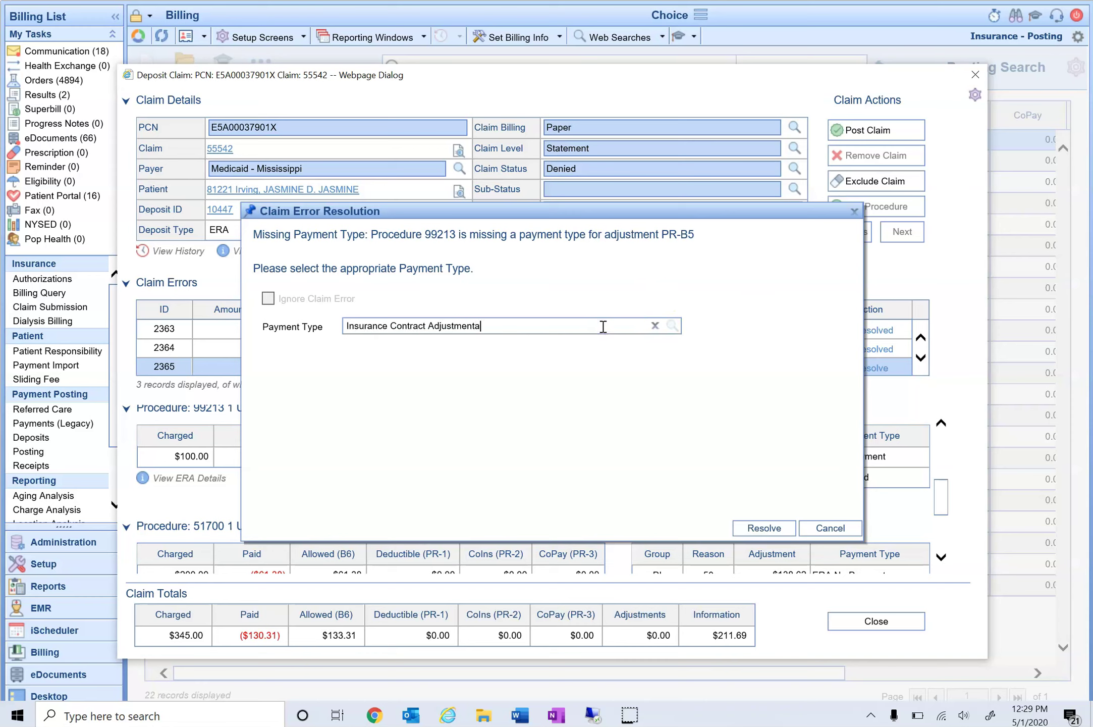
pyautogui.click(603, 326)
pyautogui.press('BackSpace')
pyautogui.press('Tab')
pyautogui.click(794, 527)
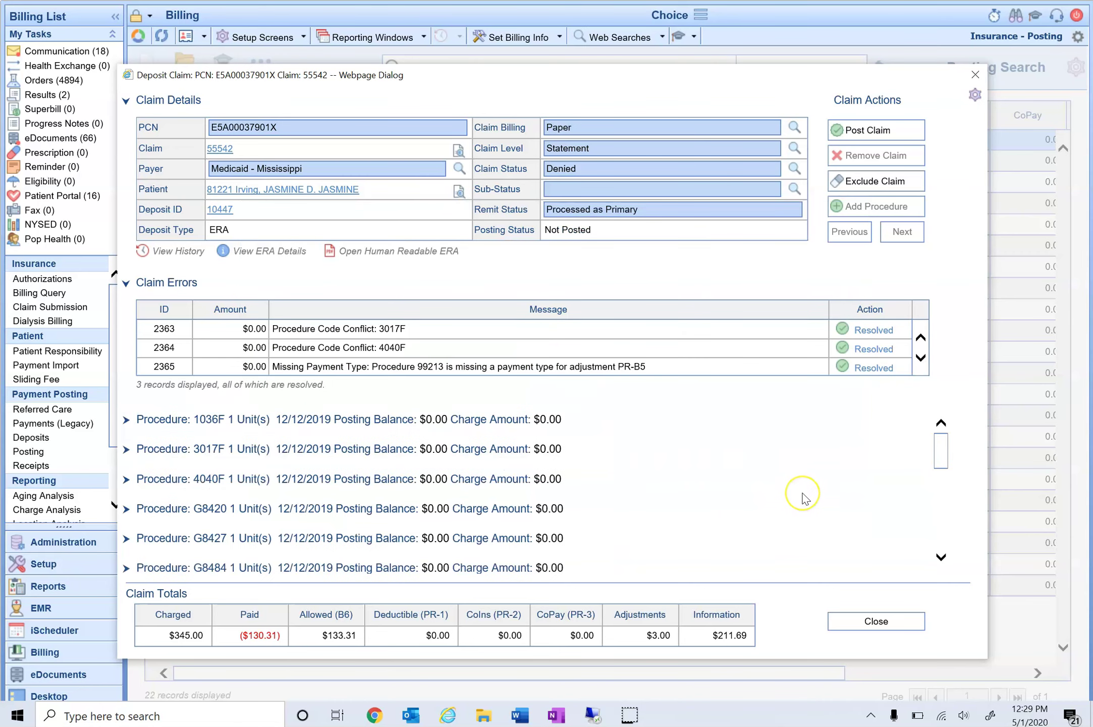
# Step: Post claim 55542 and close it, leaving 21 records in Posting Search
pyautogui.scroll(-8, 804, 498)
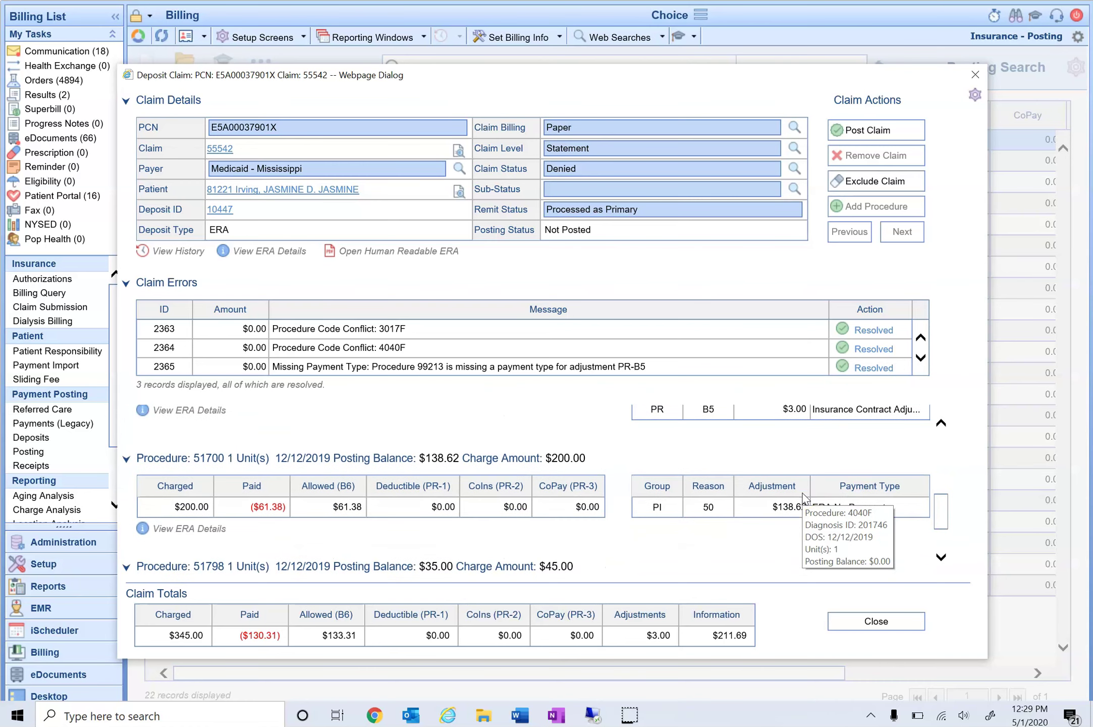
pyautogui.scroll(-2, 804, 497)
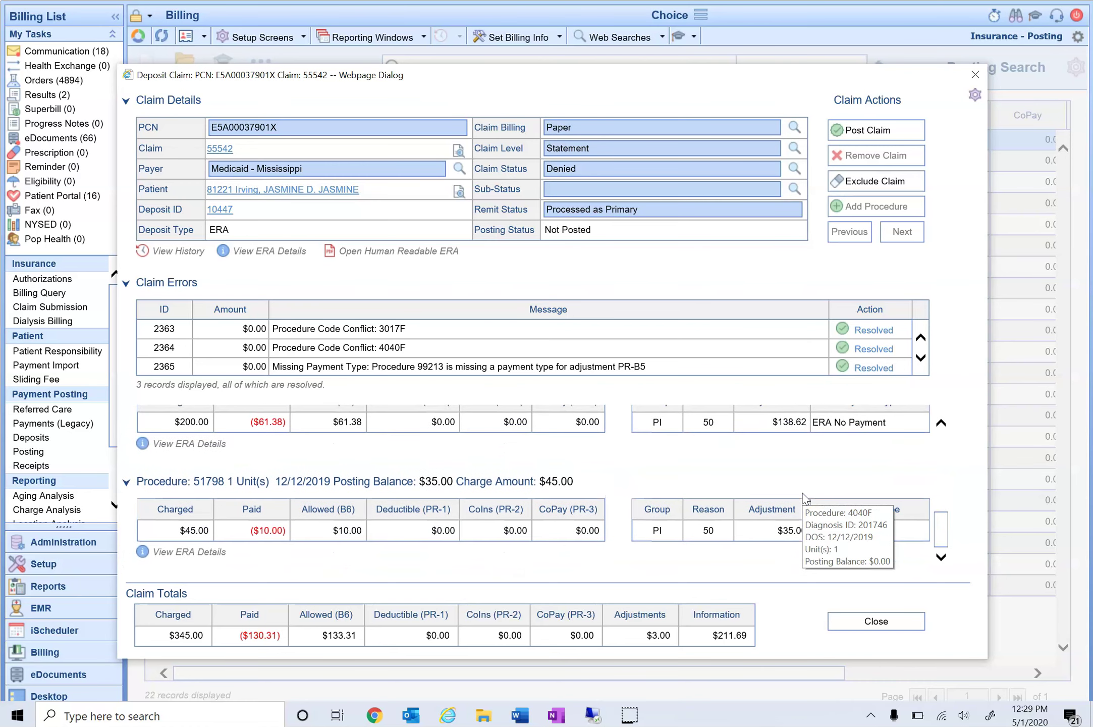
pyautogui.click(804, 461)
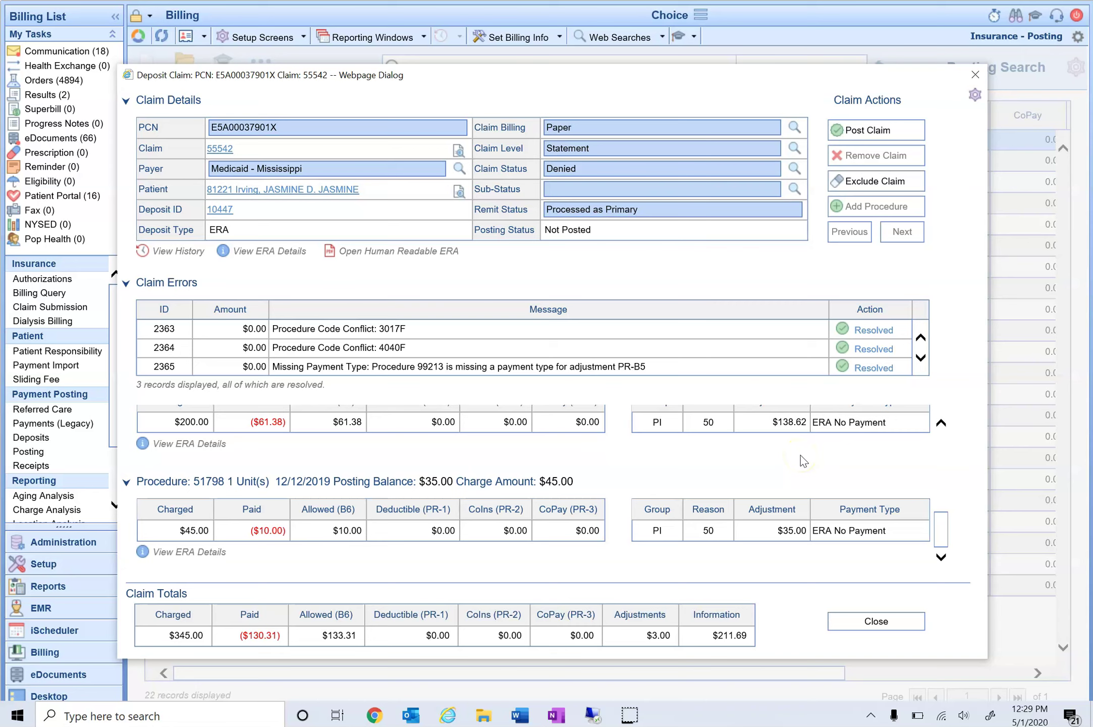
pyautogui.click(897, 137)
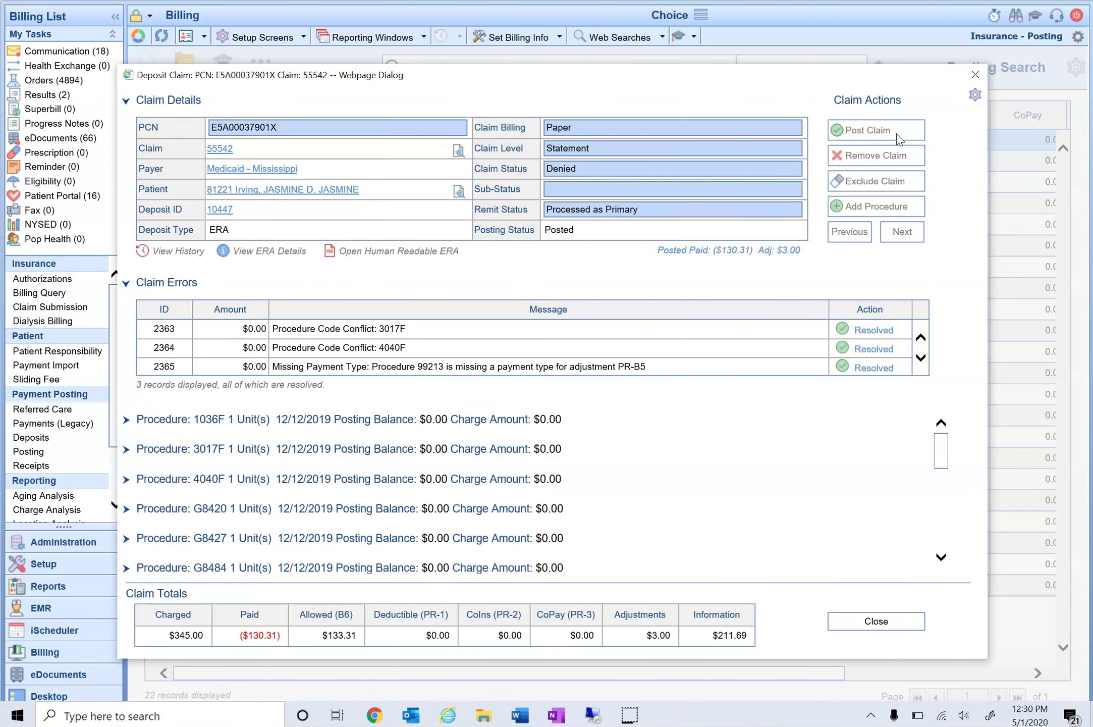
pyautogui.click(975, 75)
pyautogui.click(975, 75)
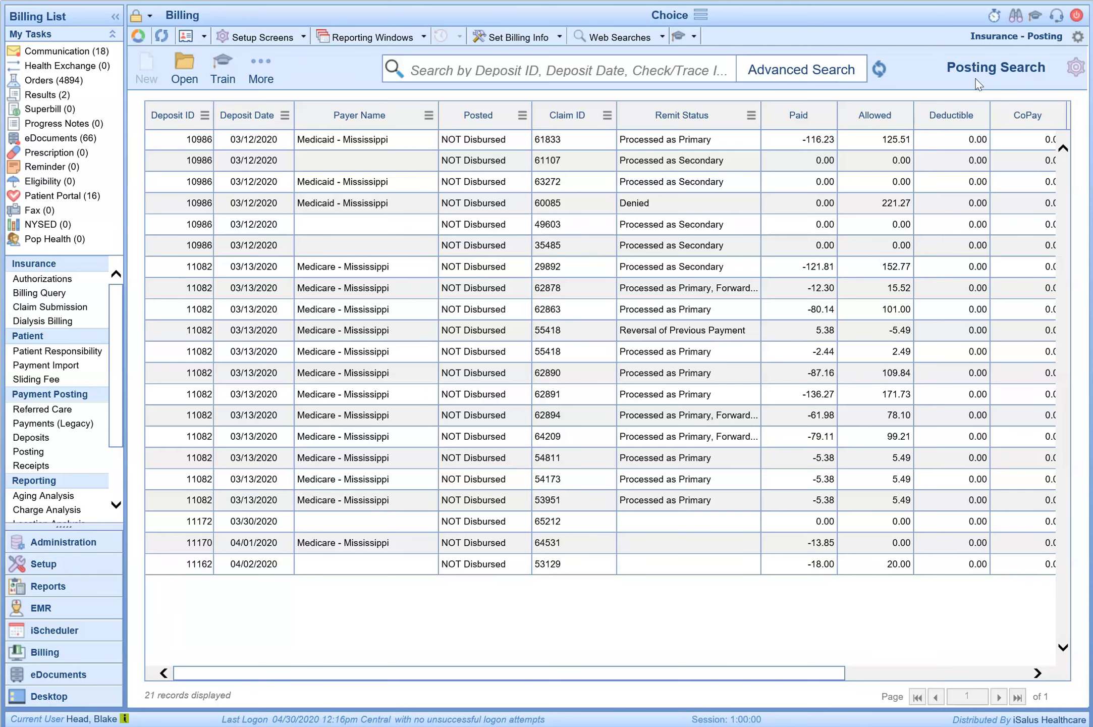
pyautogui.doubleClick(705, 275)
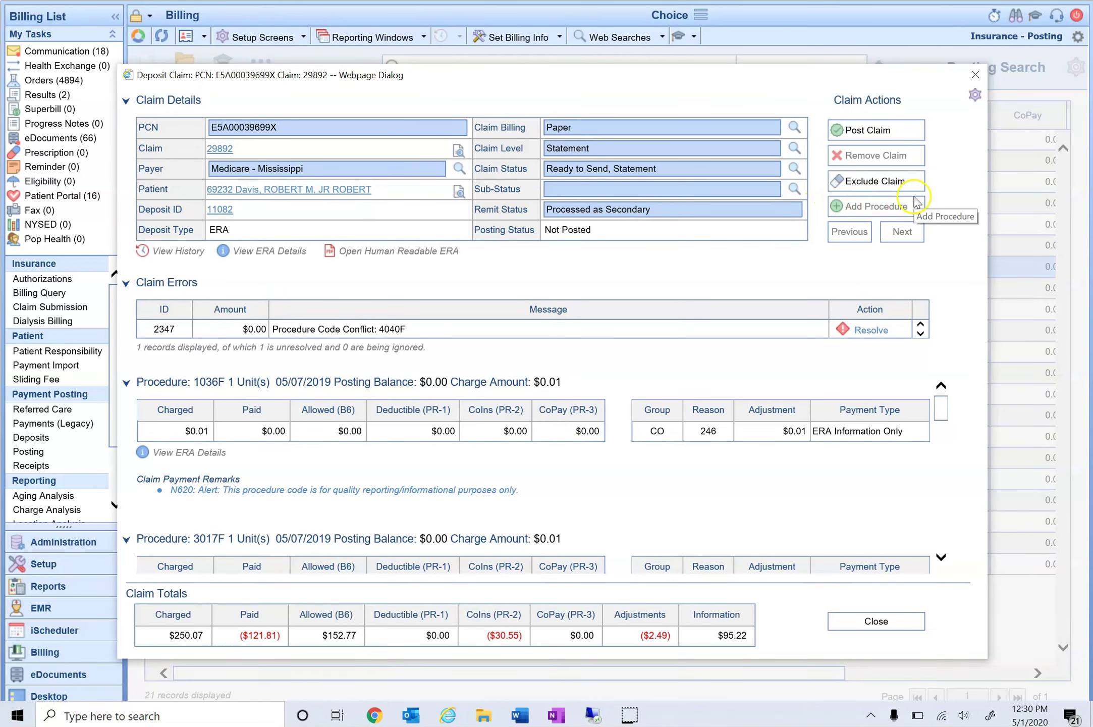
pyautogui.click(975, 75)
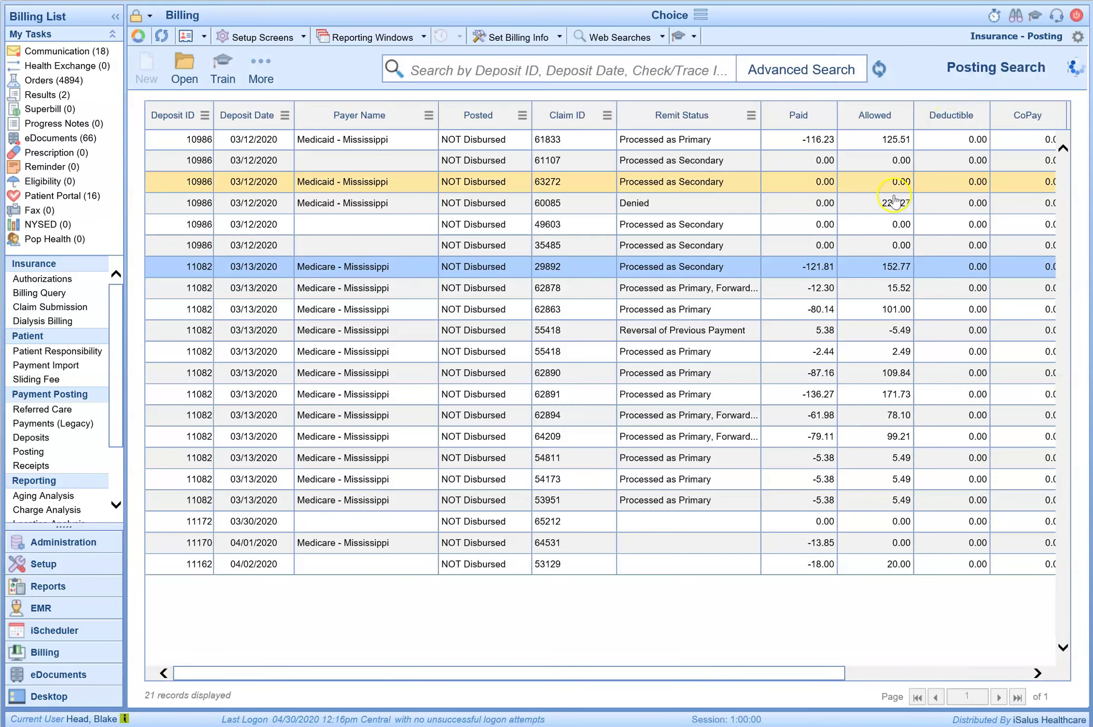
pyautogui.click(893, 200)
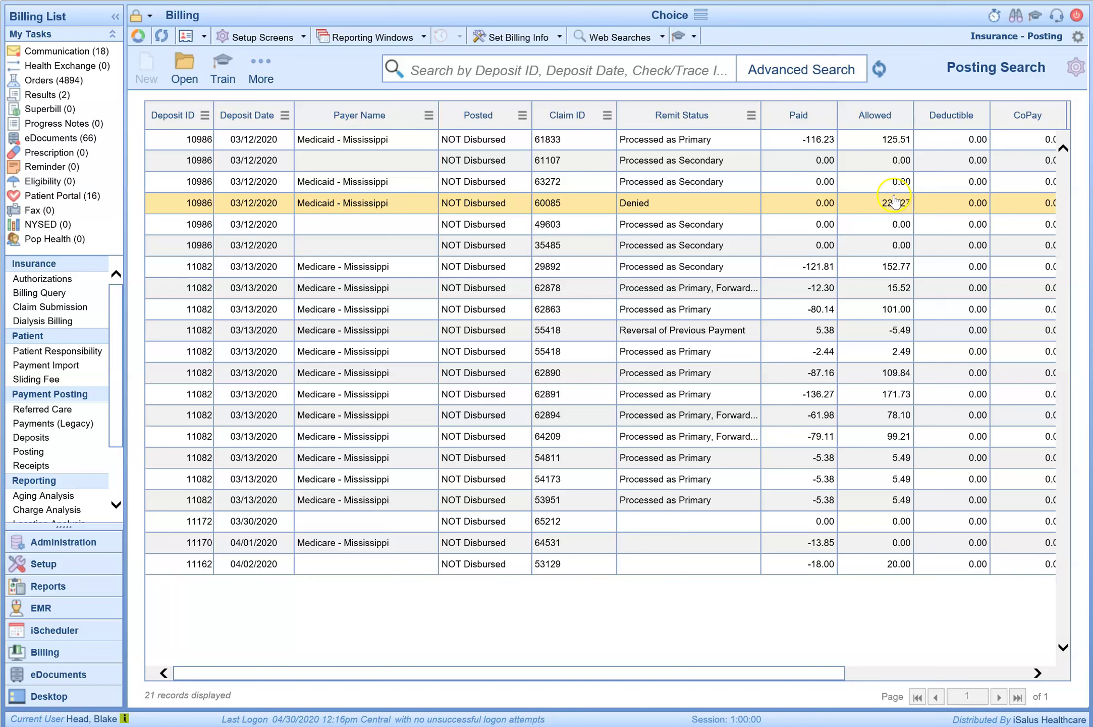